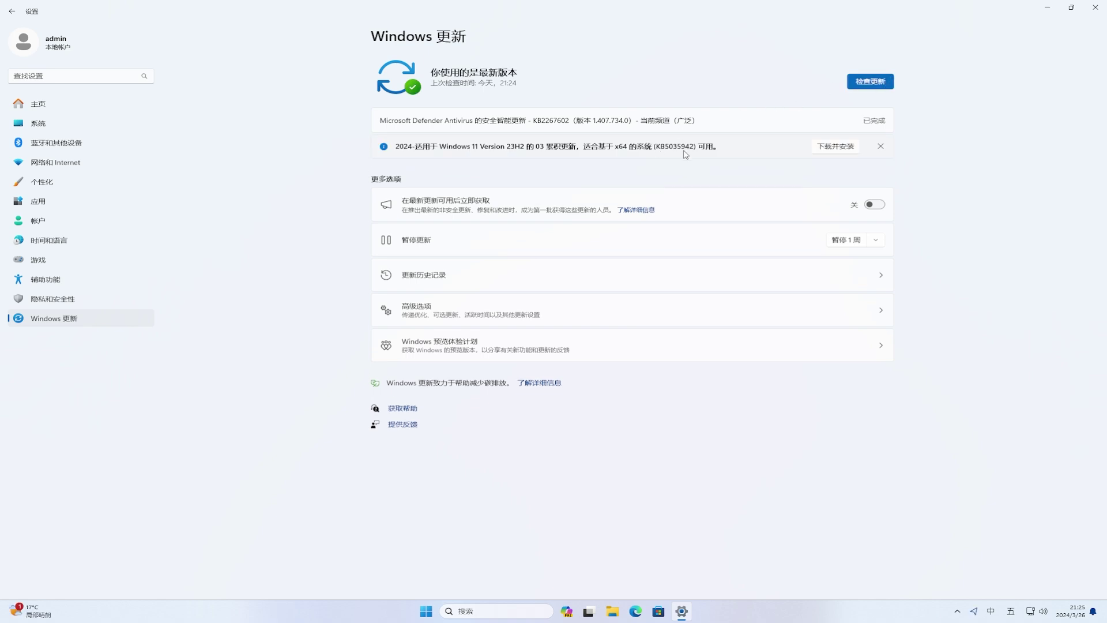
# - Start downloading and installing the KB5035942 cumulative update, turning on getting the latest updates as soon as they are available
pyautogui.click(834, 150)
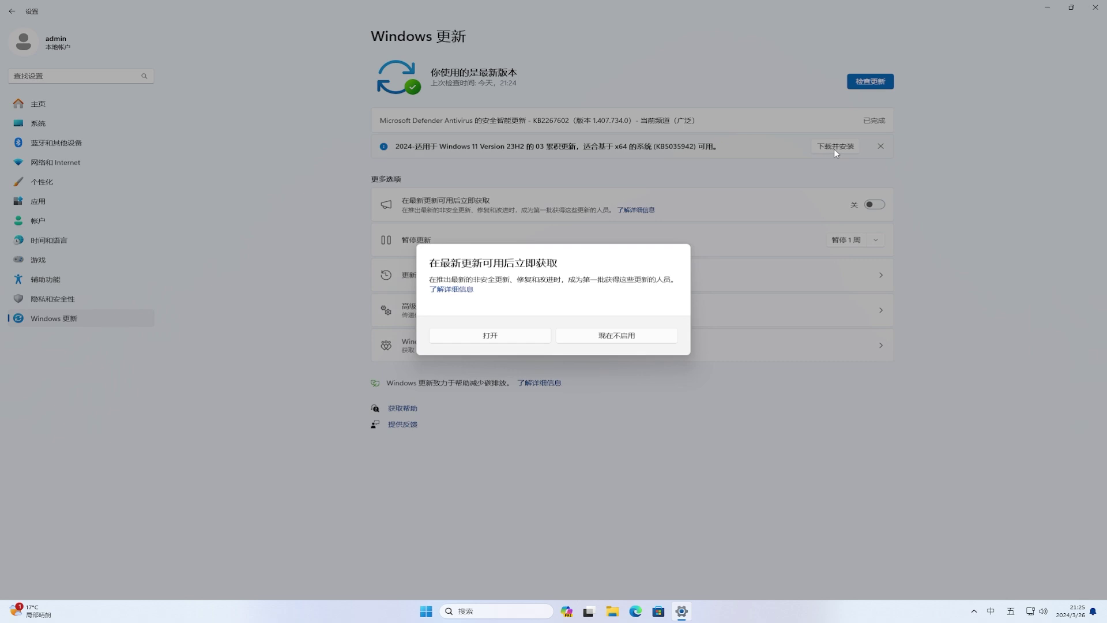
pyautogui.click(520, 338)
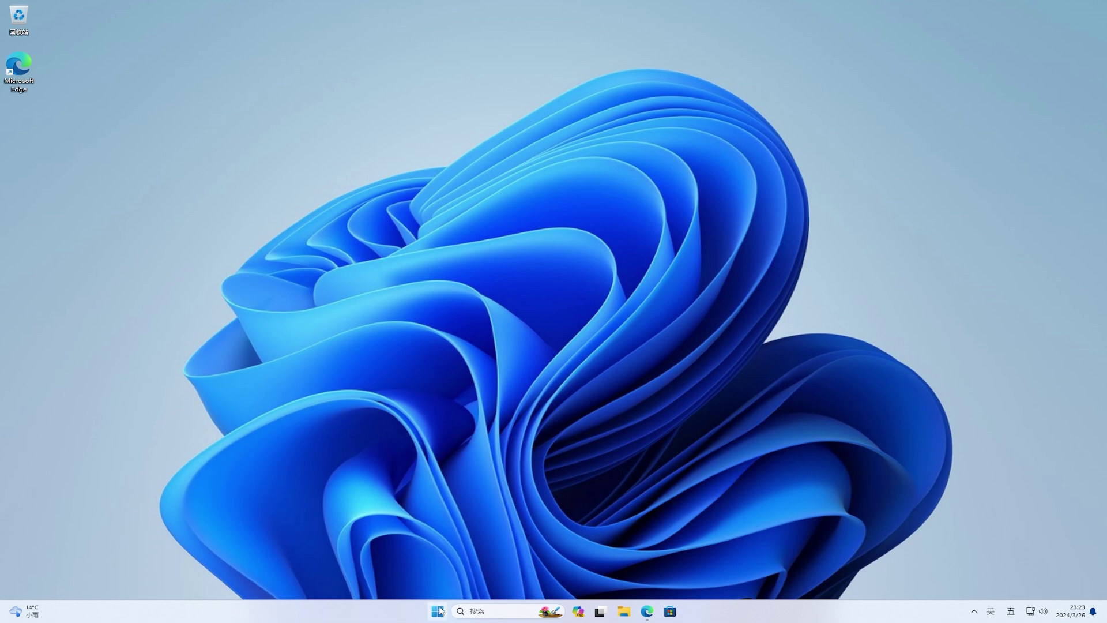
# - Open the system information page and check the operating system build number under the Windows specifications
pyautogui.rightClick(439, 611)
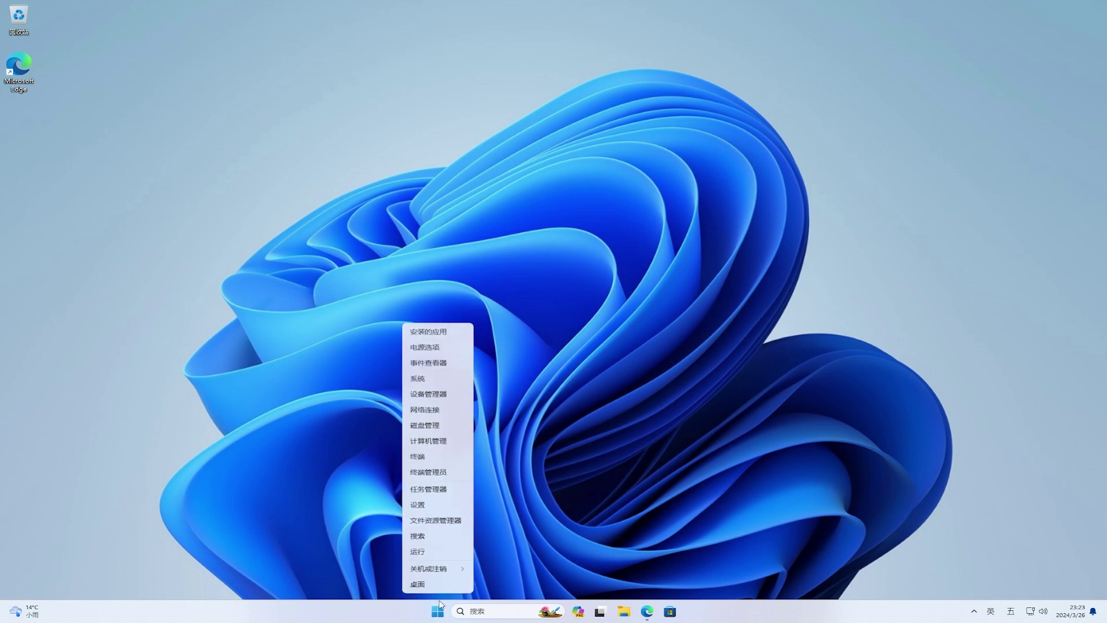
pyautogui.click(434, 382)
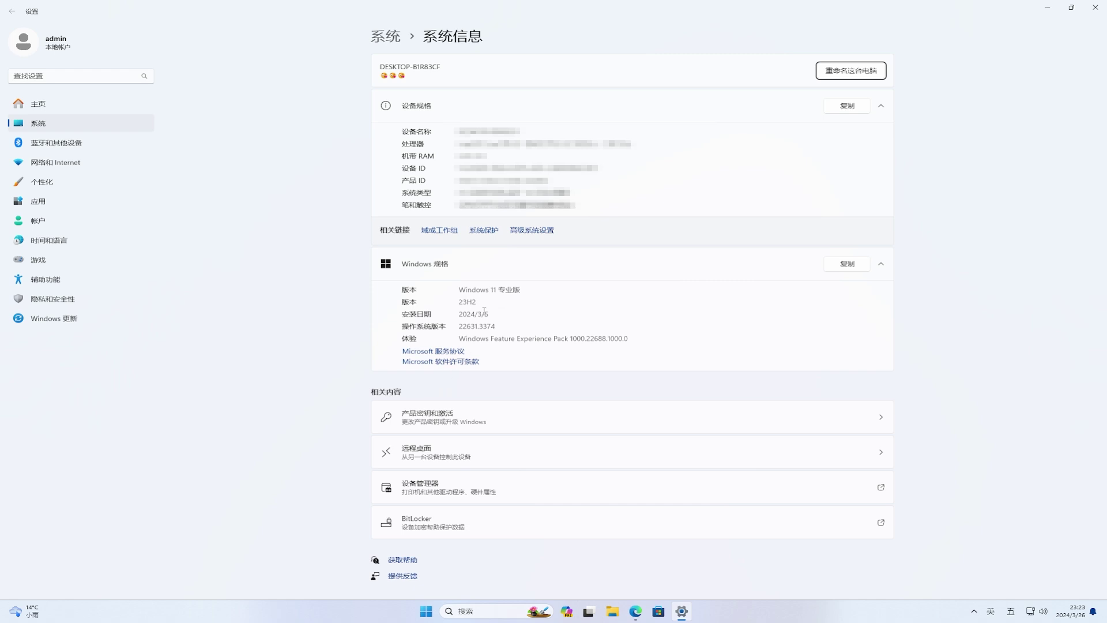
pyautogui.moveTo(461, 326); pyautogui.dragTo(509, 326)
pyautogui.click(523, 327)
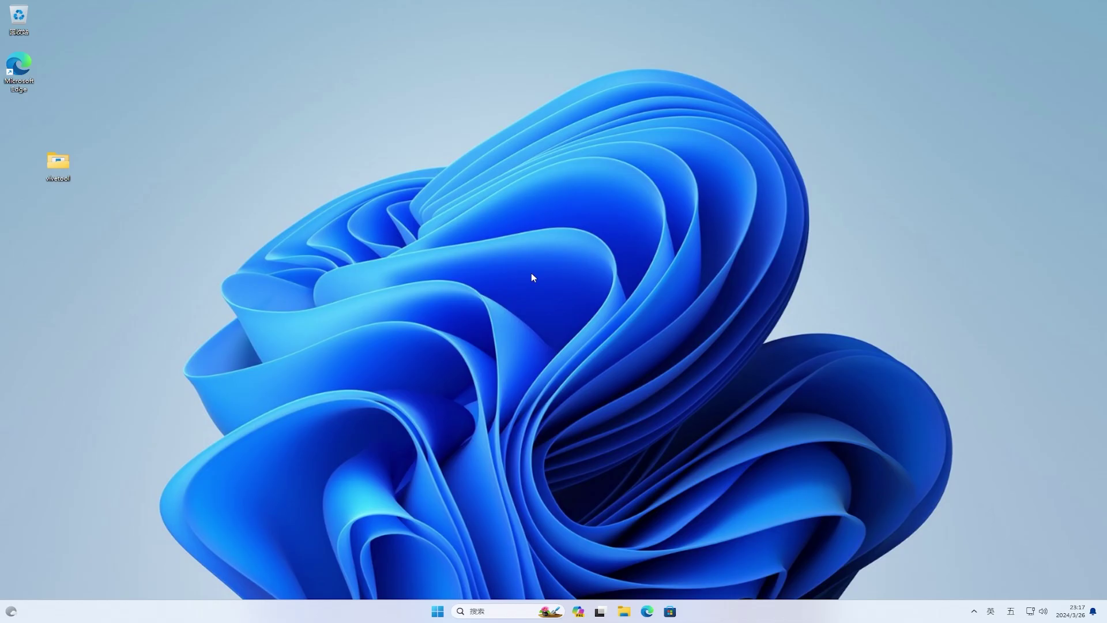
# - Choose Weather (天气) as the lock screen status in the personalization settings and close Settings
pyautogui.rightClick(532, 278)
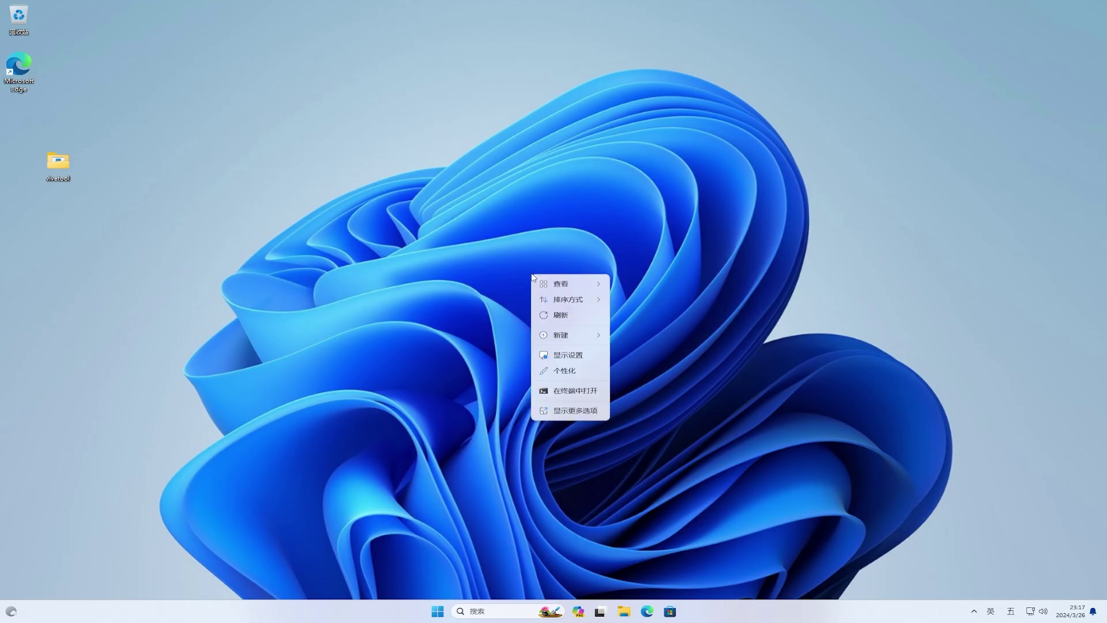
pyautogui.click(564, 373)
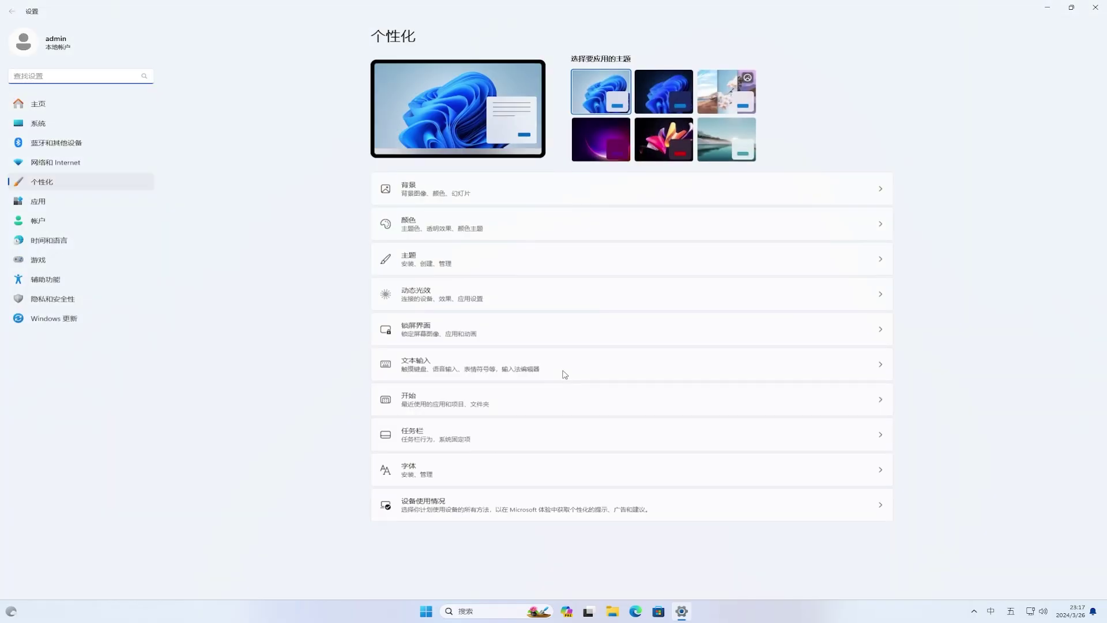
pyautogui.click(571, 337)
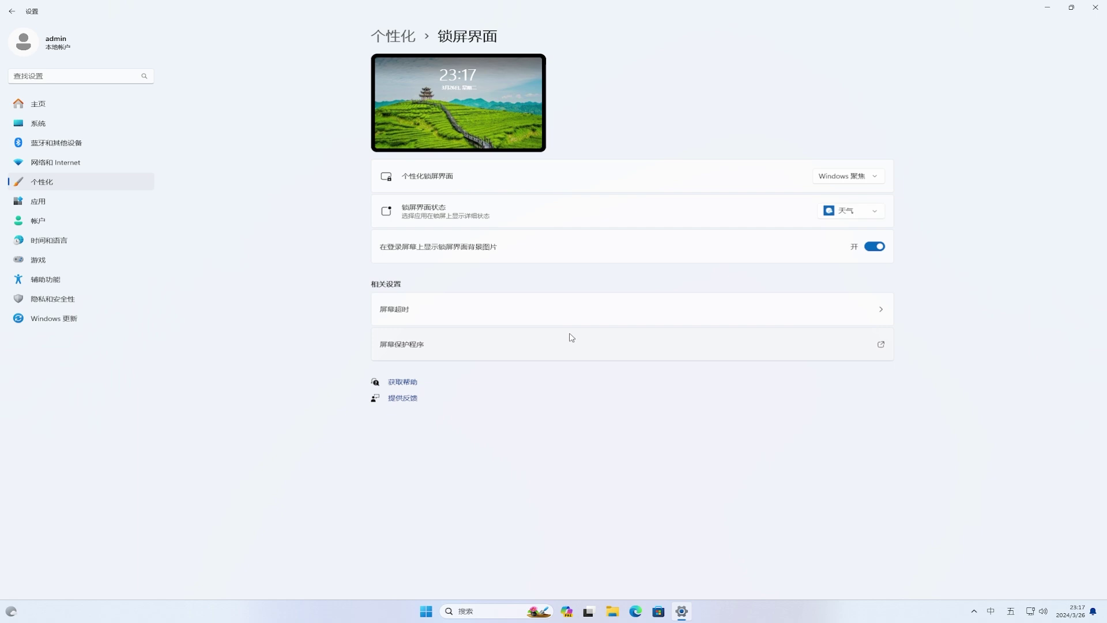
pyautogui.click(876, 211)
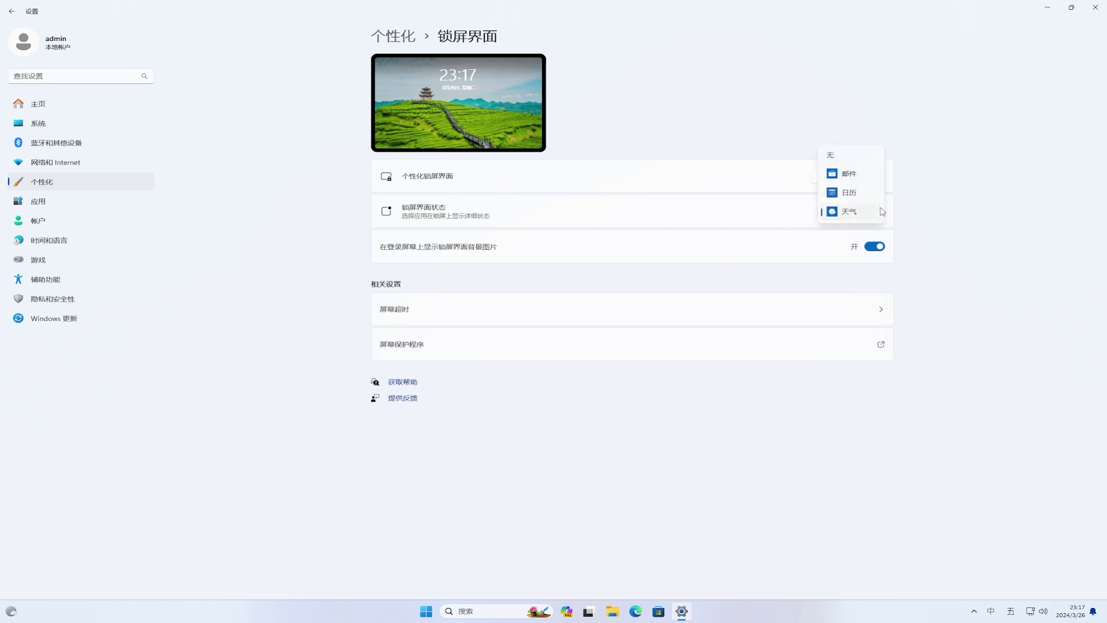
pyautogui.click(853, 216)
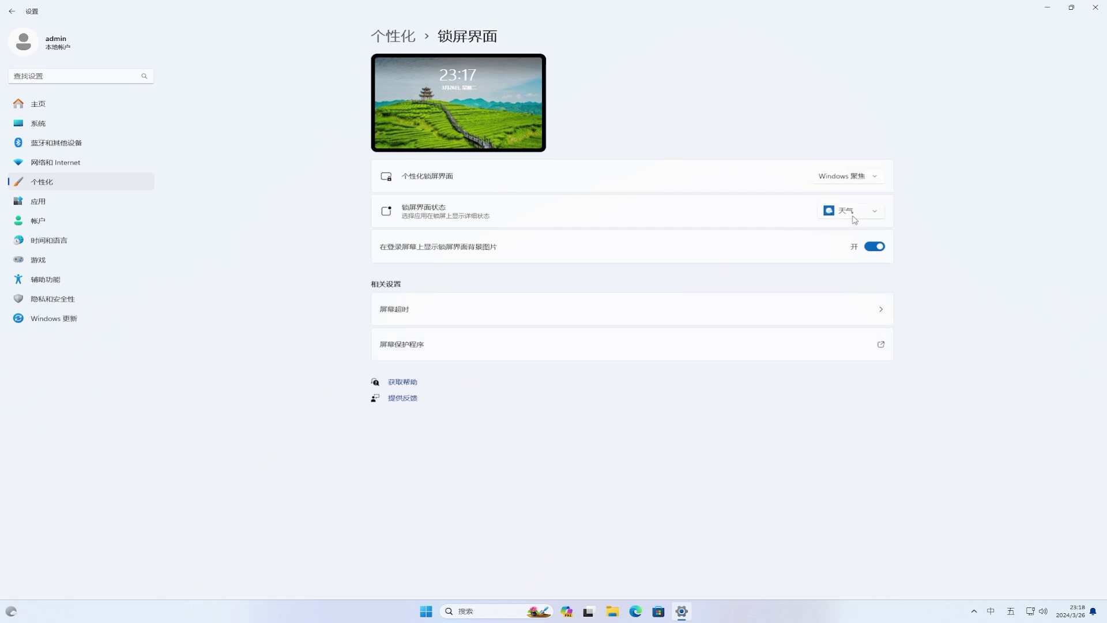
pyautogui.click(1087, 17)
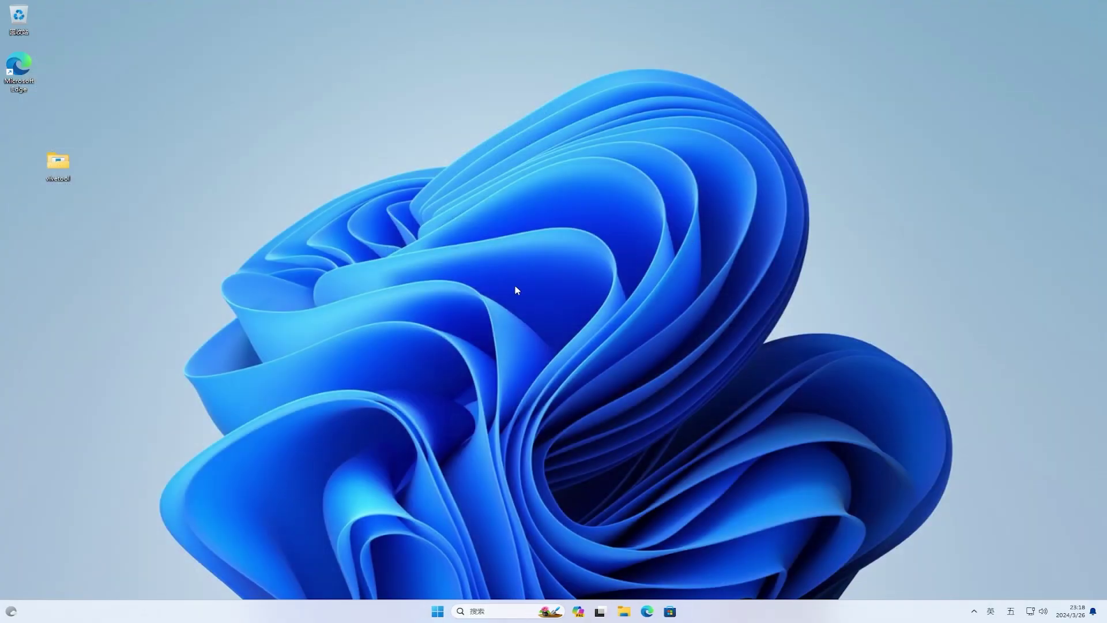
# - Lock the computer from the Windows security screen
pyautogui.hotkey('ctrl', 'alt', 'Delete')
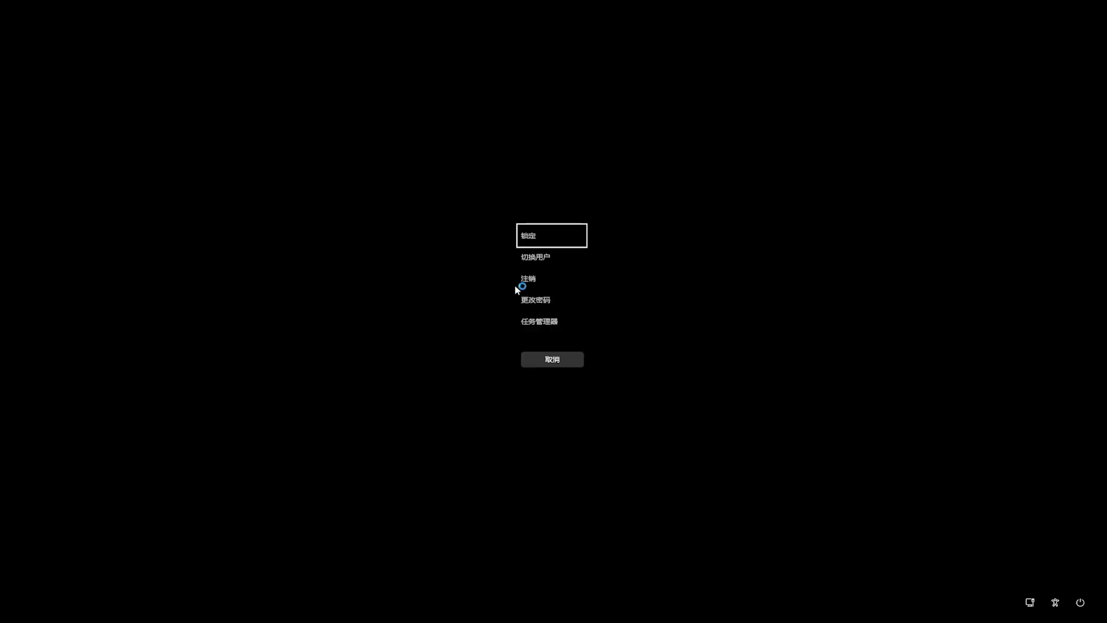
pyautogui.click(545, 242)
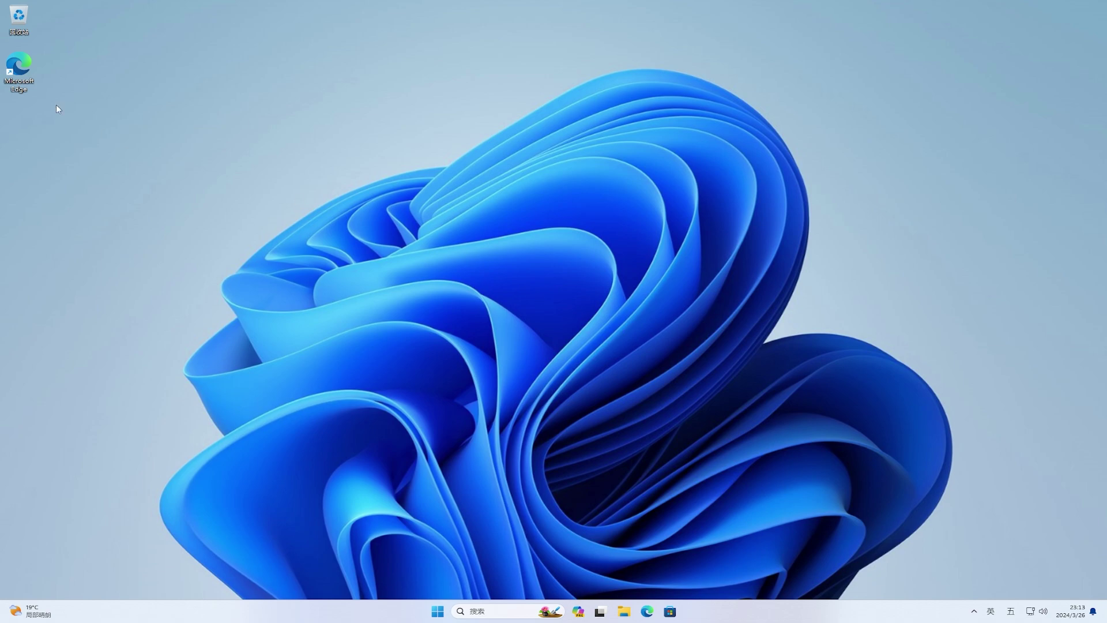
# - Switch to Microsoft Edge and search the web for vivetool
pyautogui.doubleClick(28, 87)
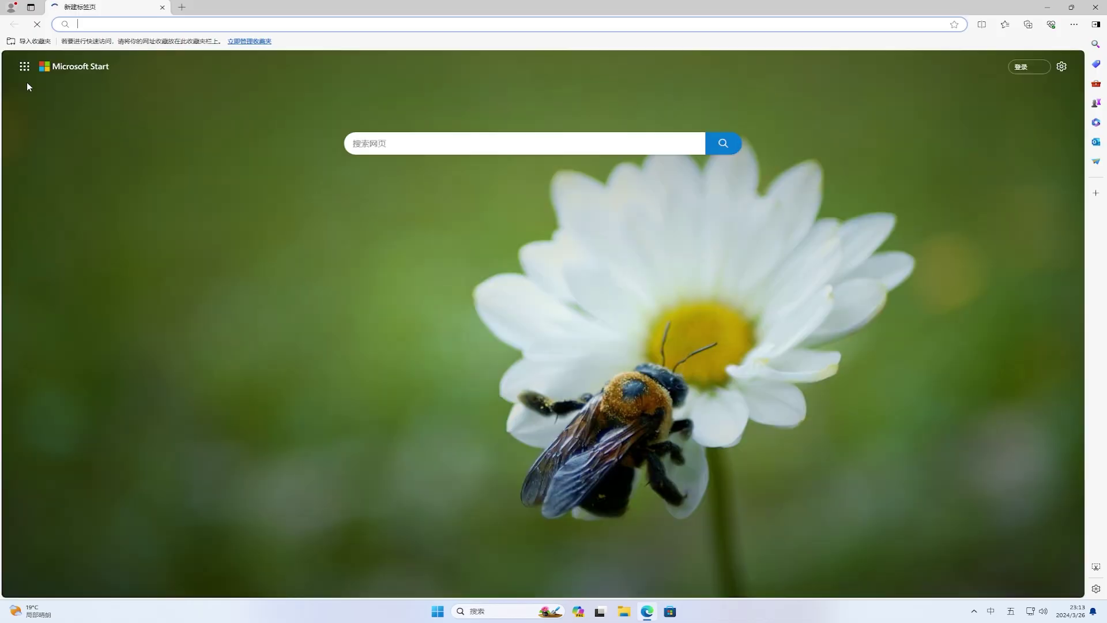
pyautogui.click(648, 146)
pyautogui.write('vivetool')
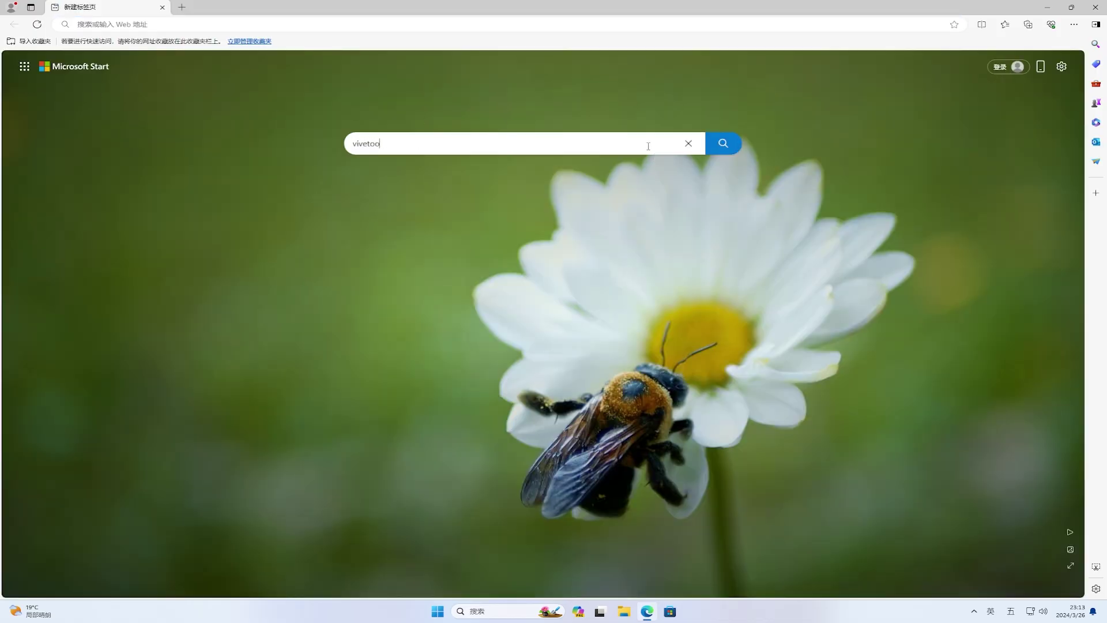
pyautogui.press('Return')
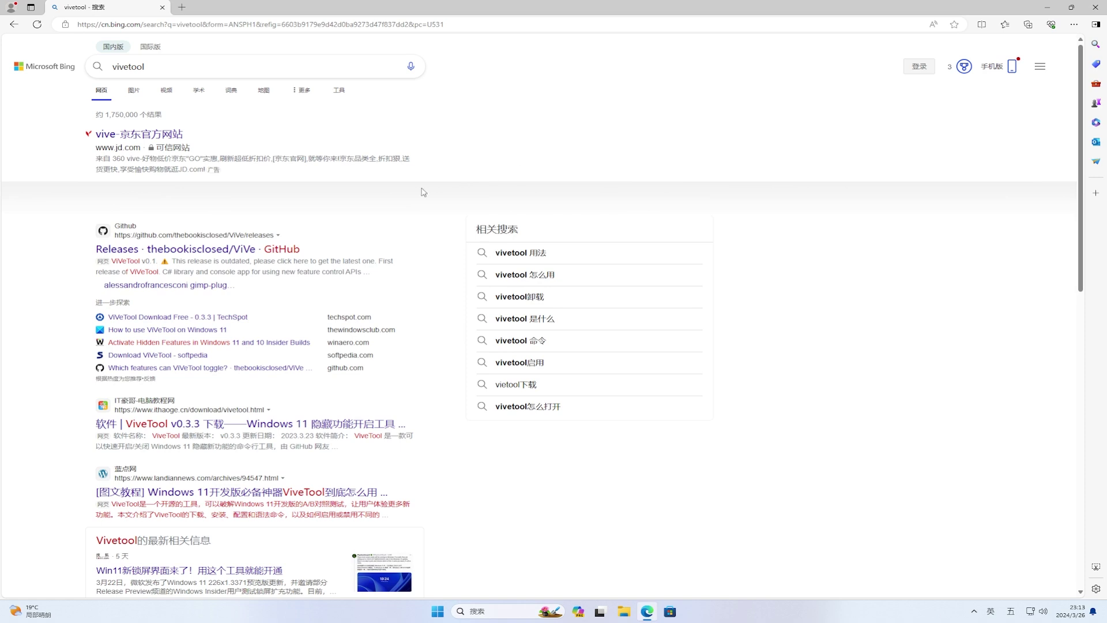
# - Download ViVeTool-v0.3.3.zip from the ViVe releases page on GitHub and open the archive, minimizing the browser
pyautogui.click(251, 251)
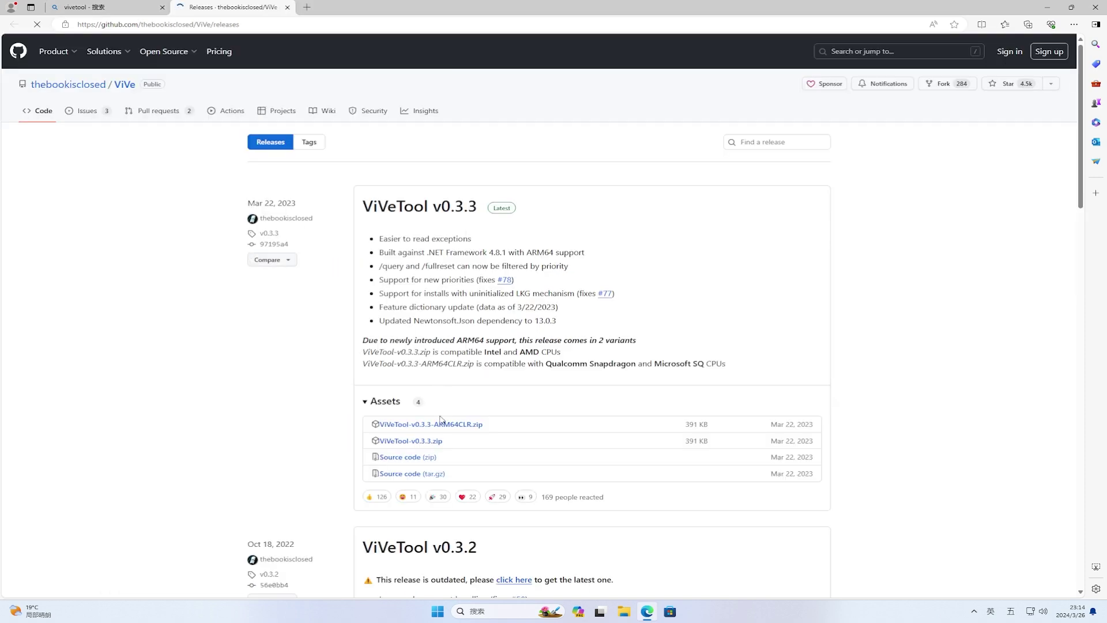
pyautogui.click(435, 441)
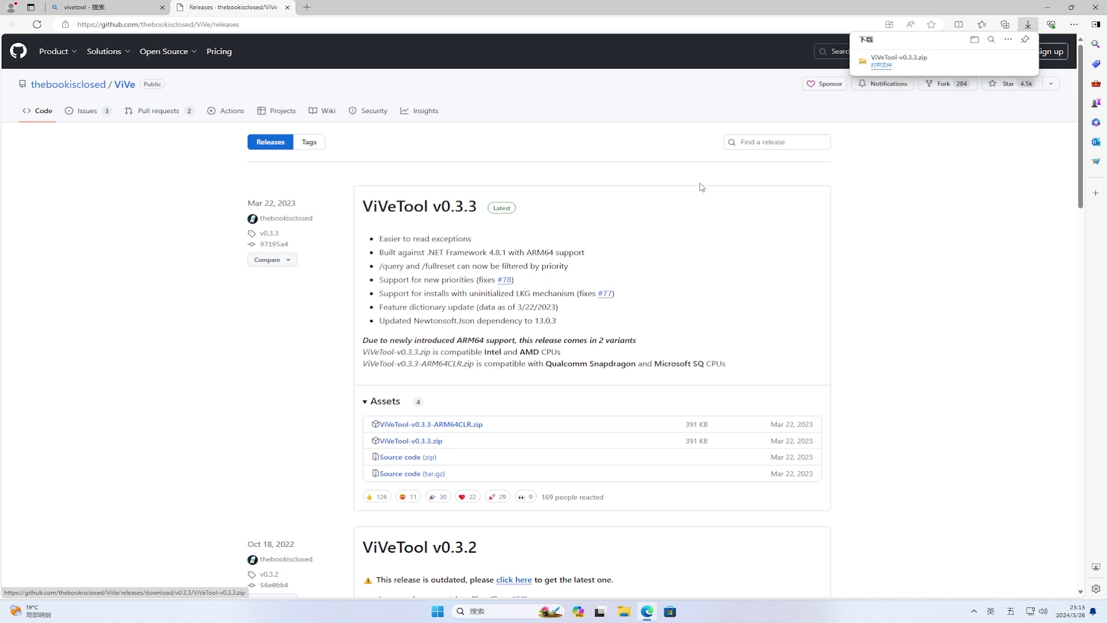
pyautogui.click(881, 65)
pyautogui.click(1050, 9)
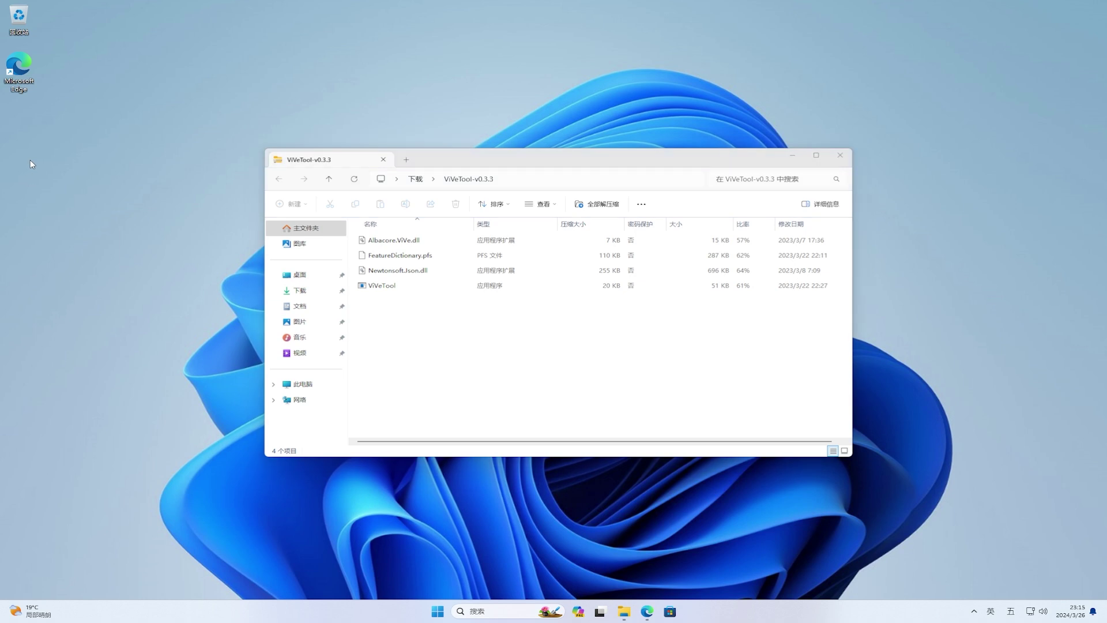
# - Create a desktop folder named vivetool and copy all four files from the ViVeTool-v0.3.3 archive into it
pyautogui.rightClick(30, 160)
pyautogui.moveTo(75, 225)
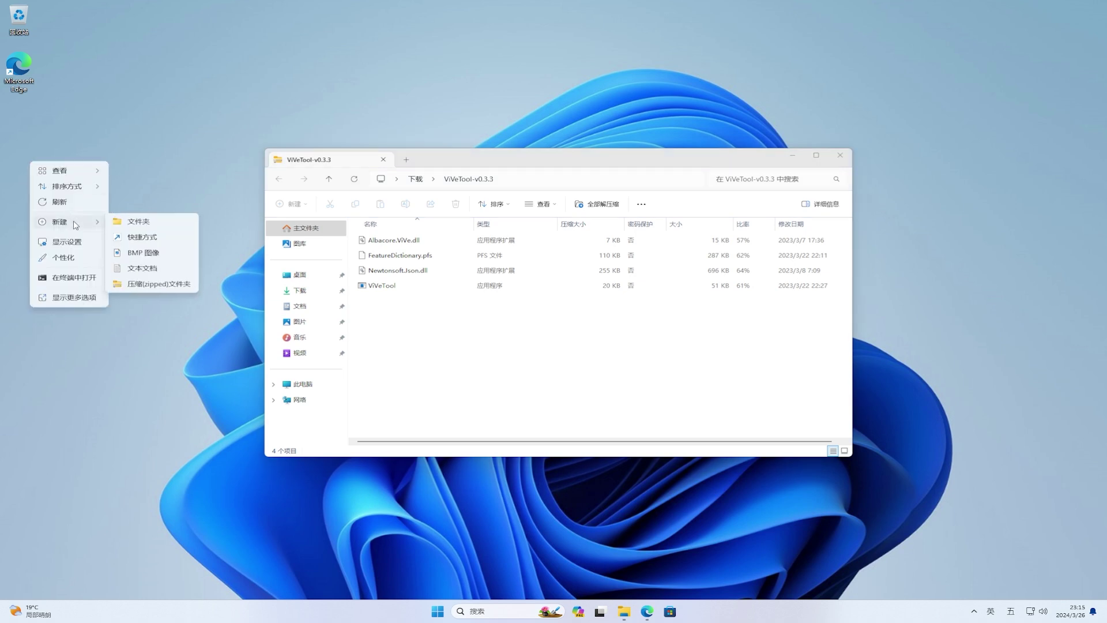
pyautogui.click(132, 223)
pyautogui.write('vivetool')
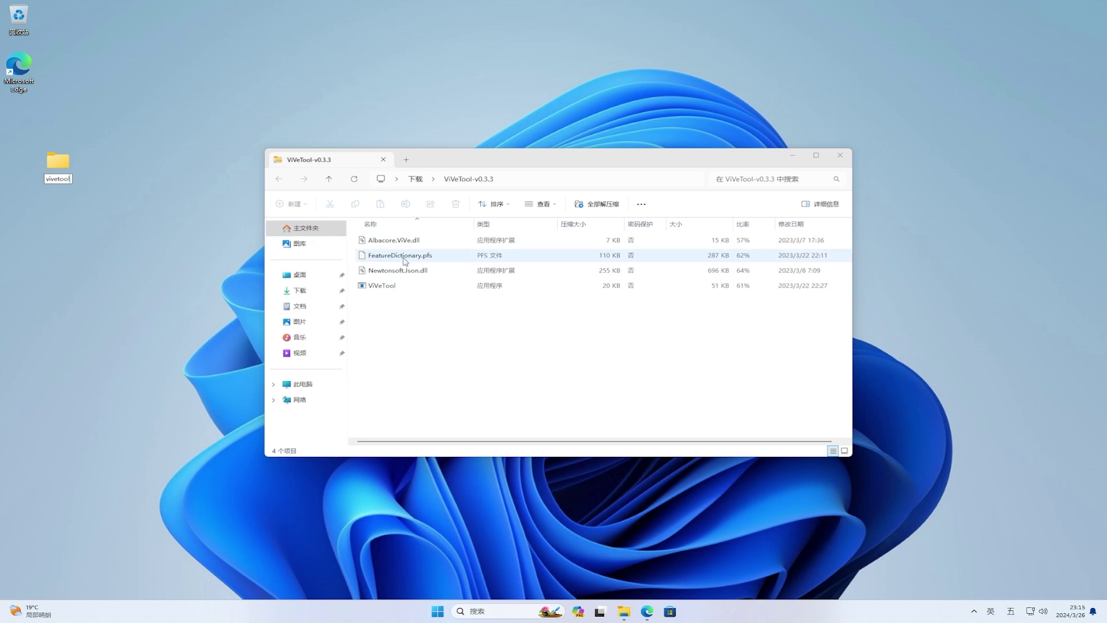
pyautogui.moveTo(432, 291); pyautogui.dragTo(57, 169)
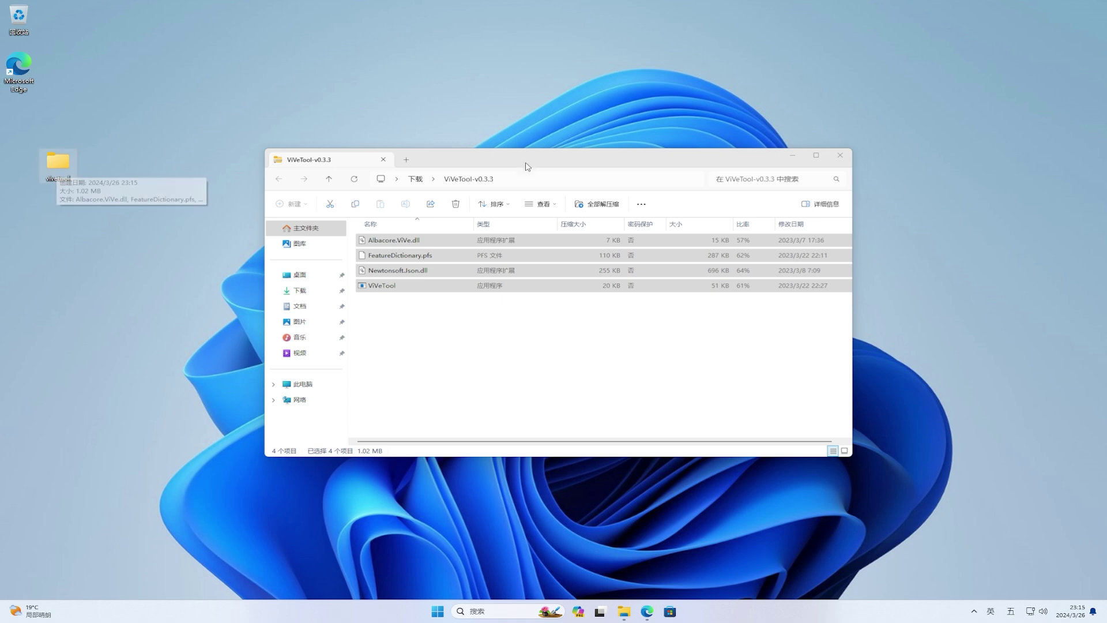
pyautogui.click(840, 155)
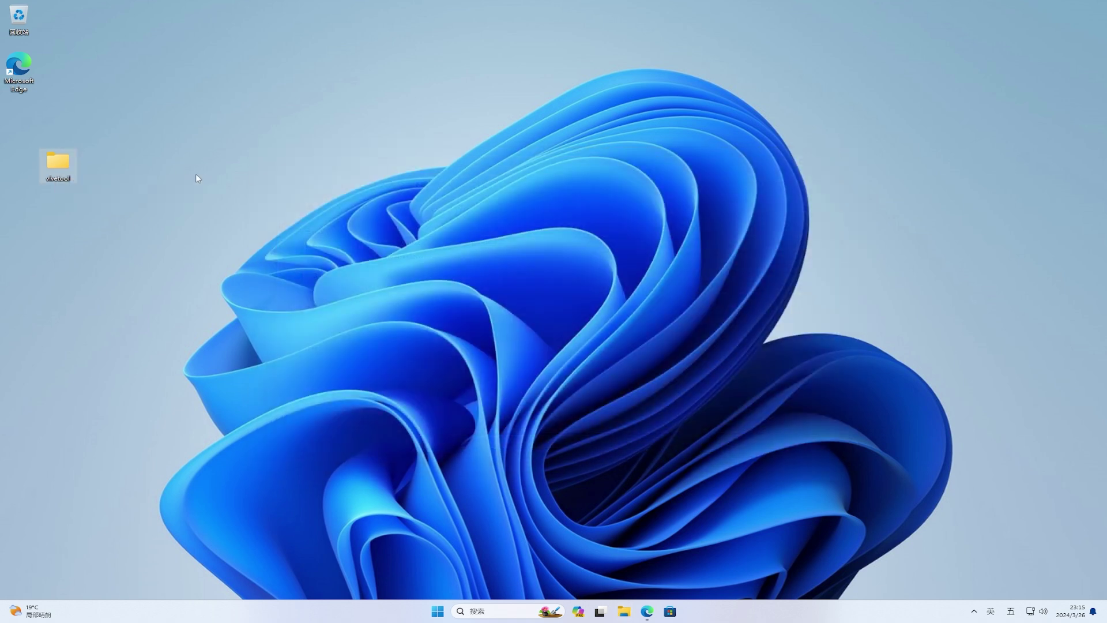
# - Open the vivetool desktop folder, copy its full path to the clipboard and minimize the folder window
pyautogui.doubleClick(55, 168)
pyautogui.click(581, 179)
pyautogui.rightClick(582, 179)
pyautogui.click(602, 206)
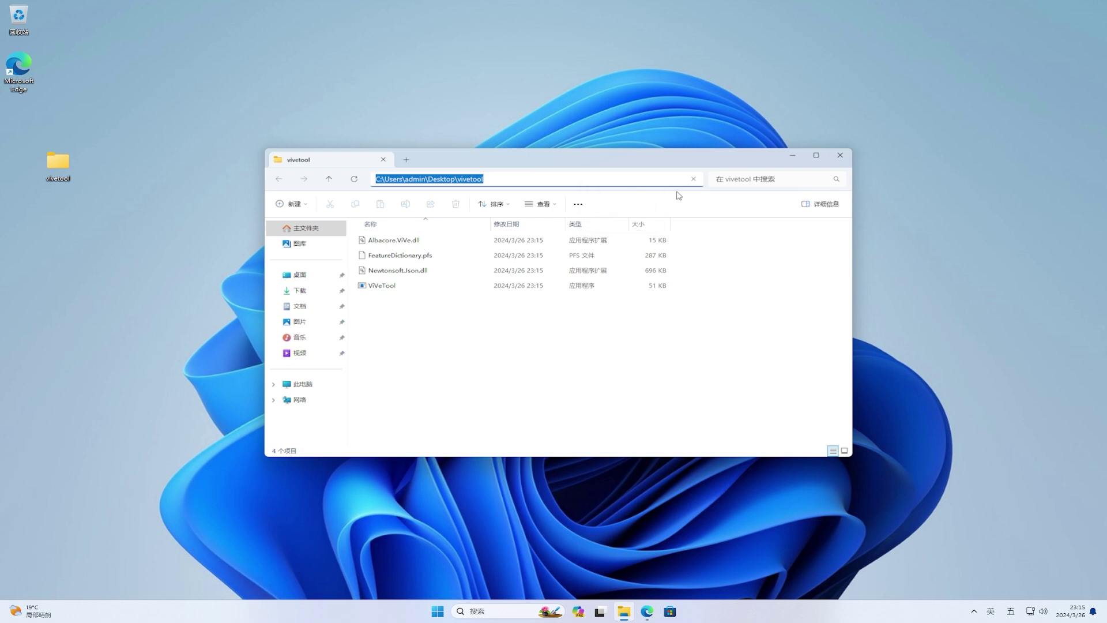
pyautogui.click(793, 157)
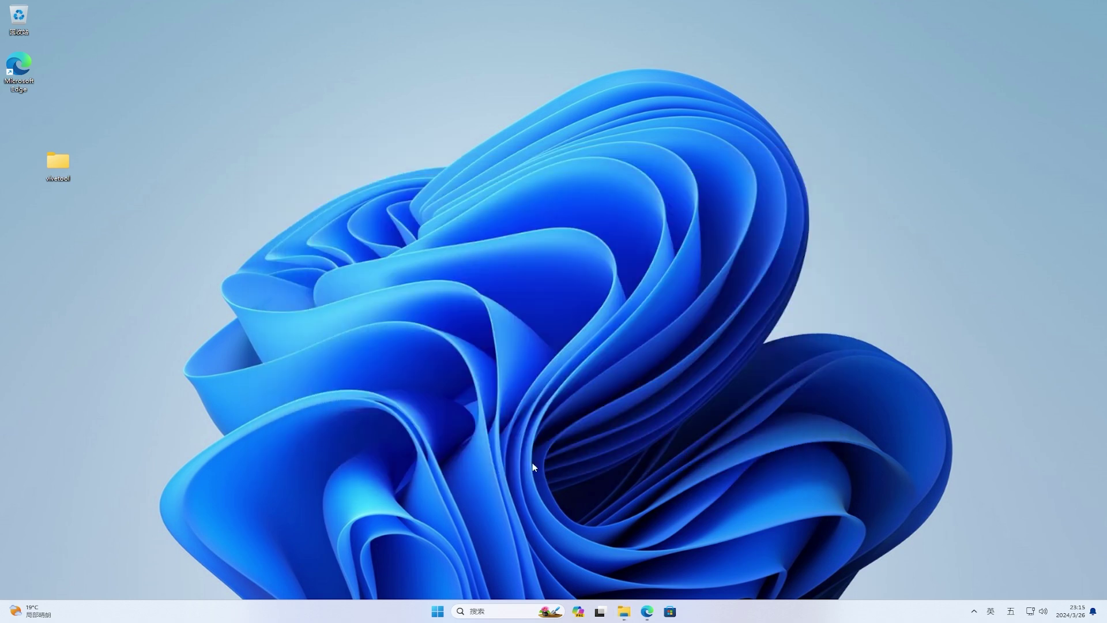
# - Find cmd, run Command Prompt as administrator and move its window to the middle of the desktop
pyautogui.click(438, 611)
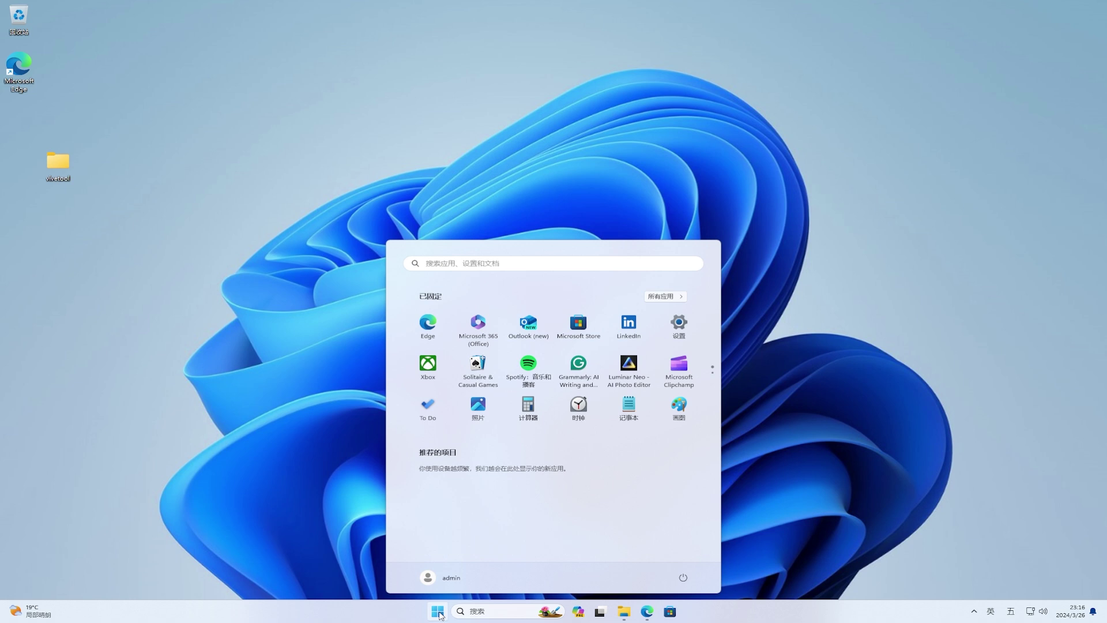
pyautogui.write('cmd')
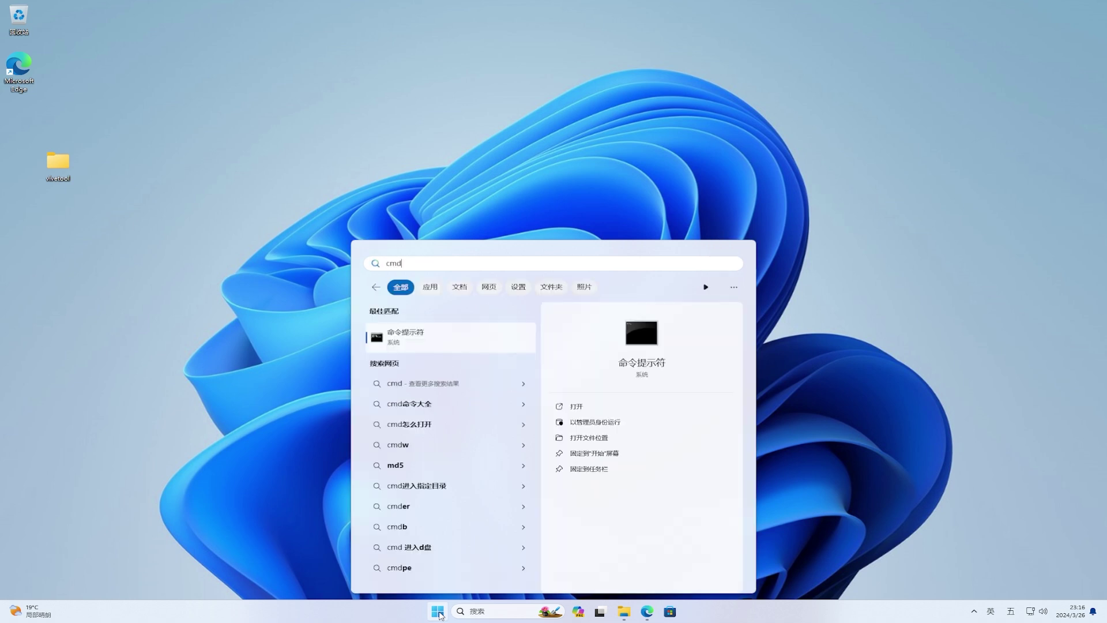
pyautogui.click(628, 422)
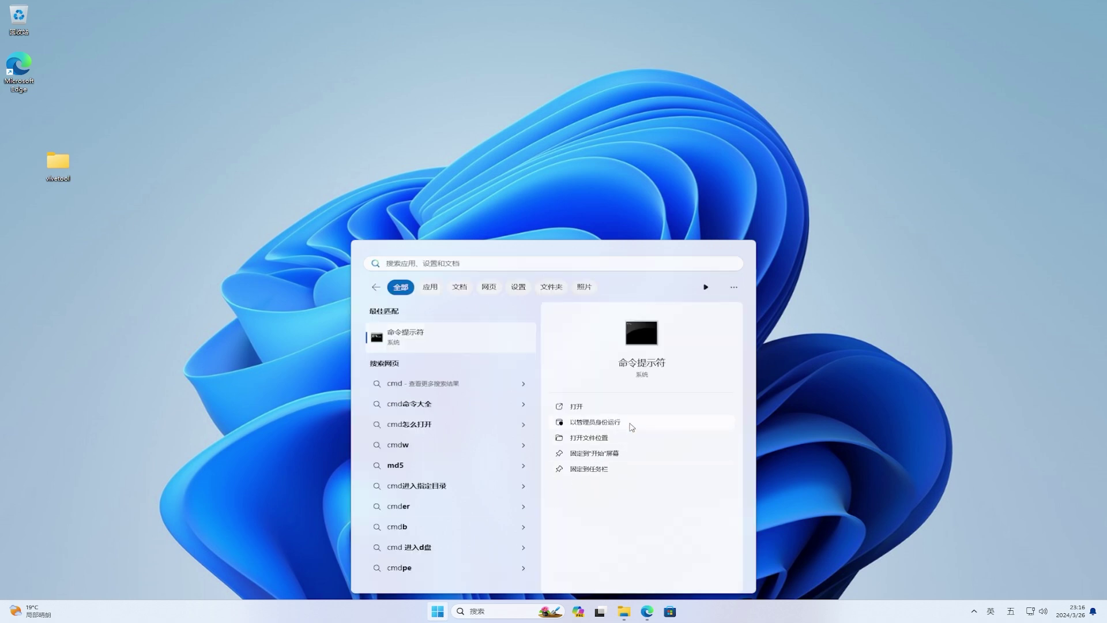
pyautogui.click(522, 377)
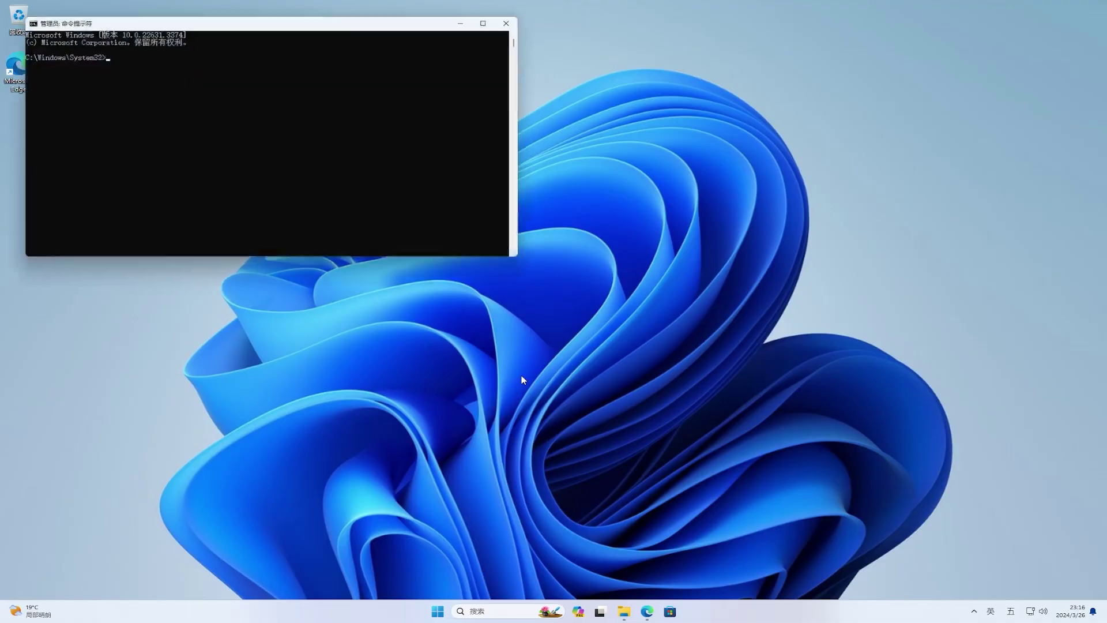
pyautogui.moveTo(339, 25); pyautogui.dragTo(653, 199)
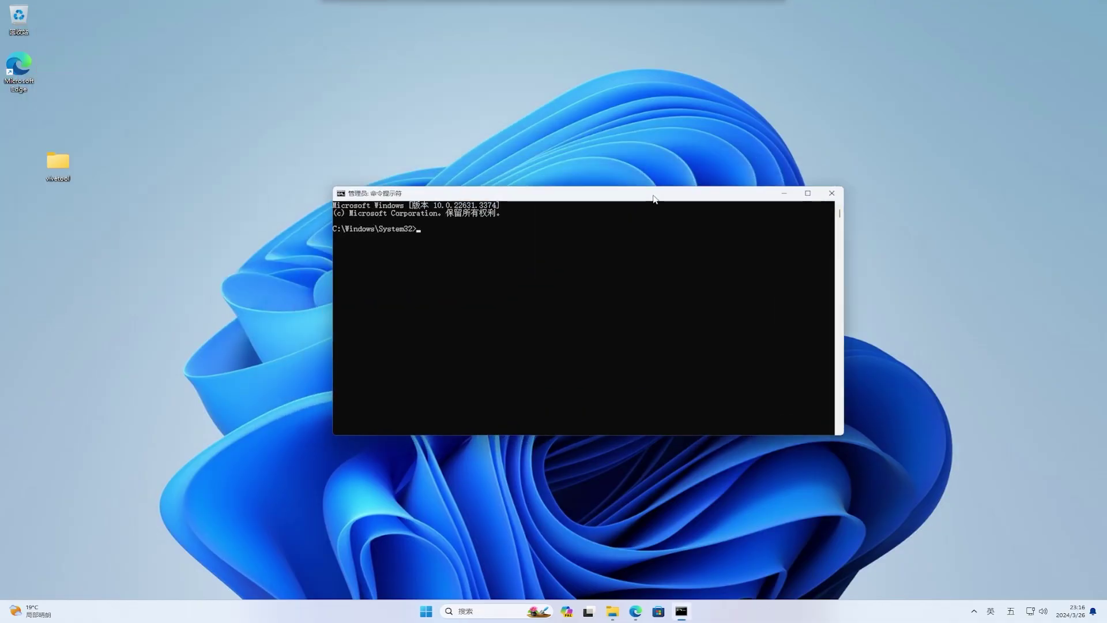
# - Change the Command Prompt directory to C:\Users\admin\Desktop\vivetool using the copied path
pyautogui.write('cd')
pyautogui.hotkey('ctrl', 'v')
pyautogui.press('Return')
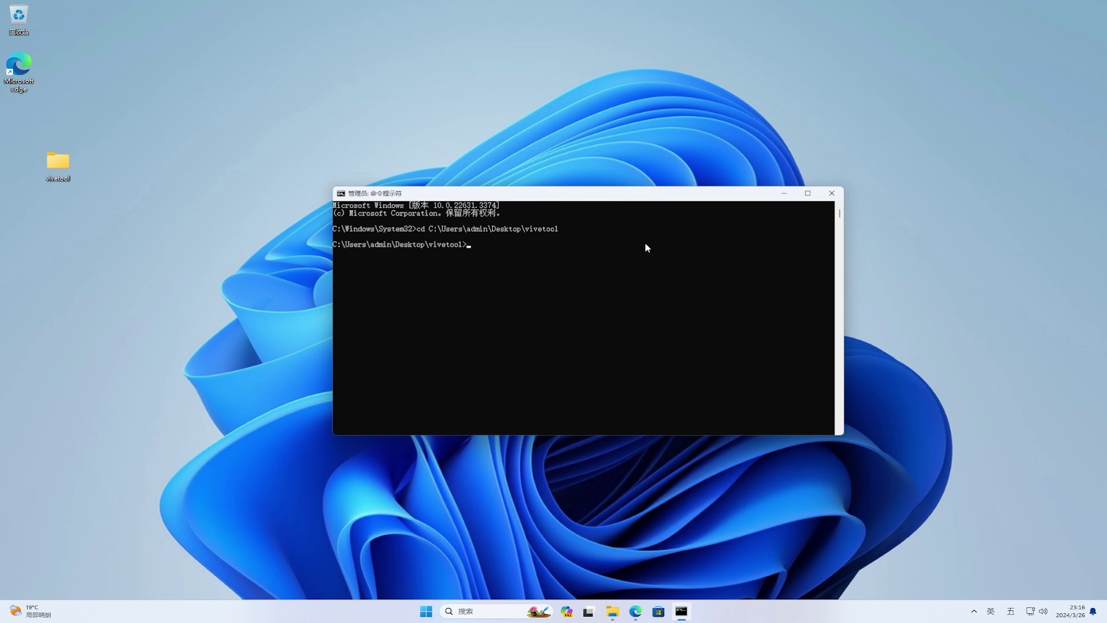
# - Run vivetool /enable /id:47526873 and close the Command Prompt window
pyautogui.write('vivetool /enable /id:47526873')
pyautogui.press('Return')
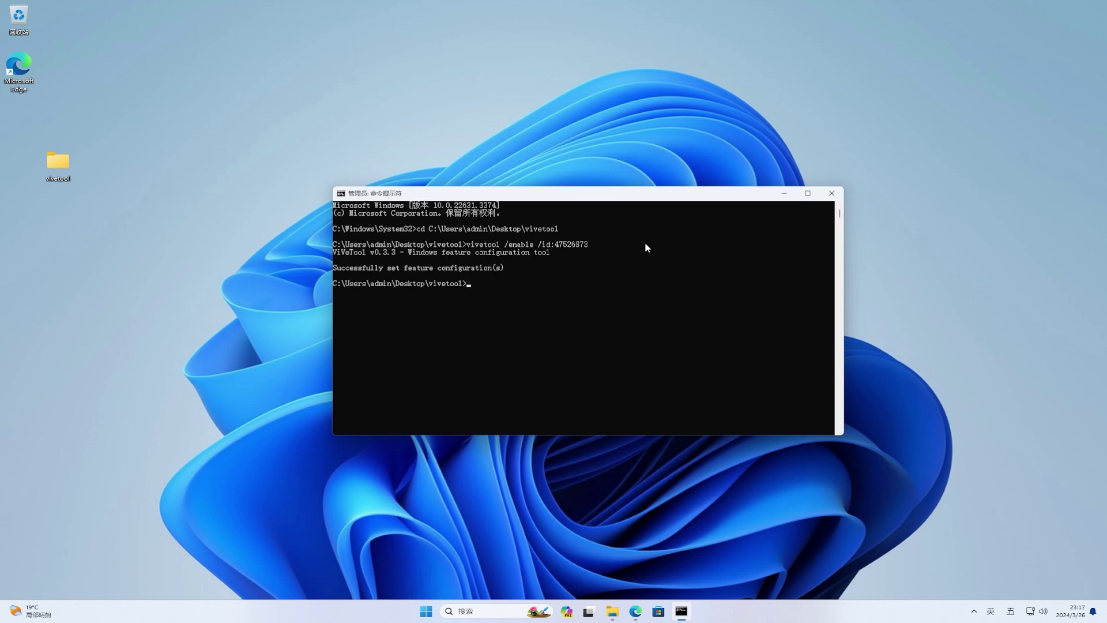
pyautogui.click(831, 194)
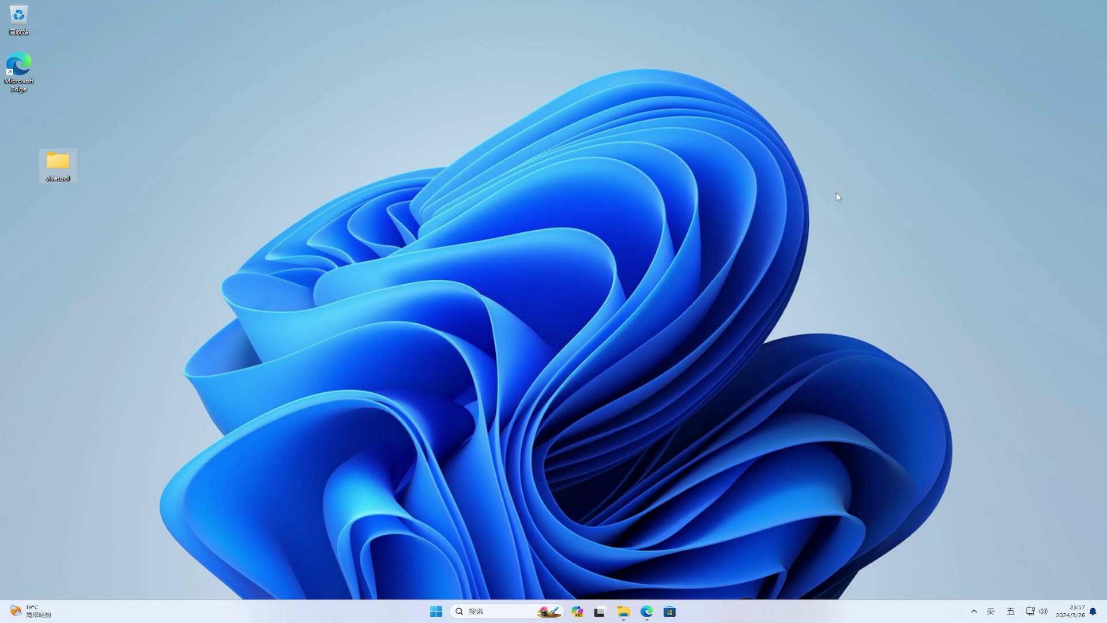
# - Restart the computer to apply the feature change
pyautogui.click(444, 611)
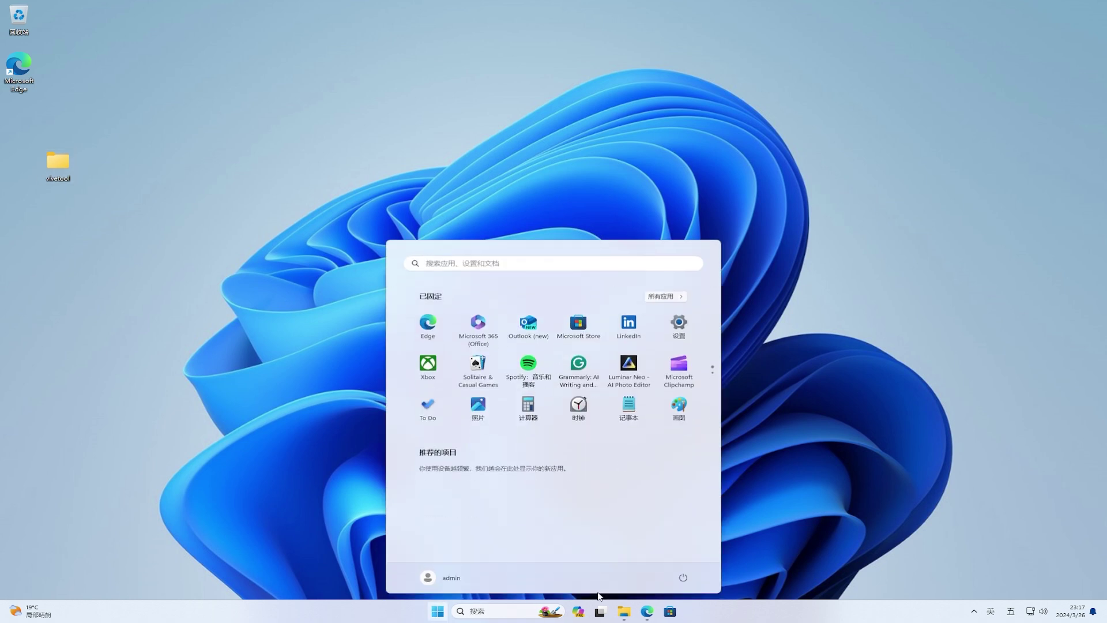
pyautogui.click(678, 577)
pyautogui.click(683, 559)
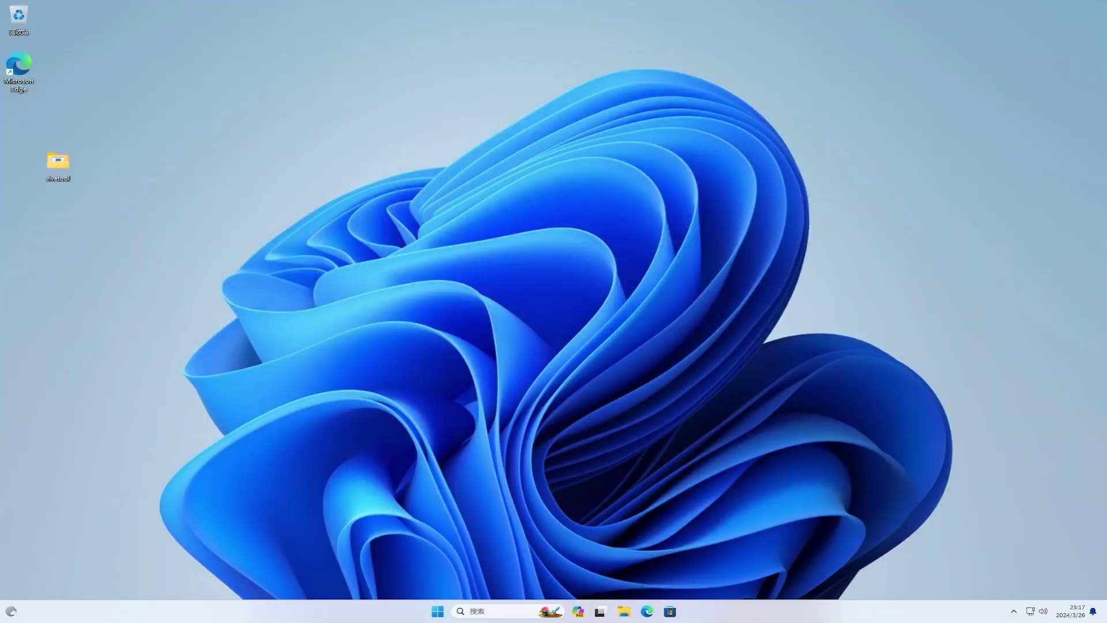
# - Open the lock screen personalization settings, choose 天气 as the lock screen status and close Settings
pyautogui.rightClick(531, 274)
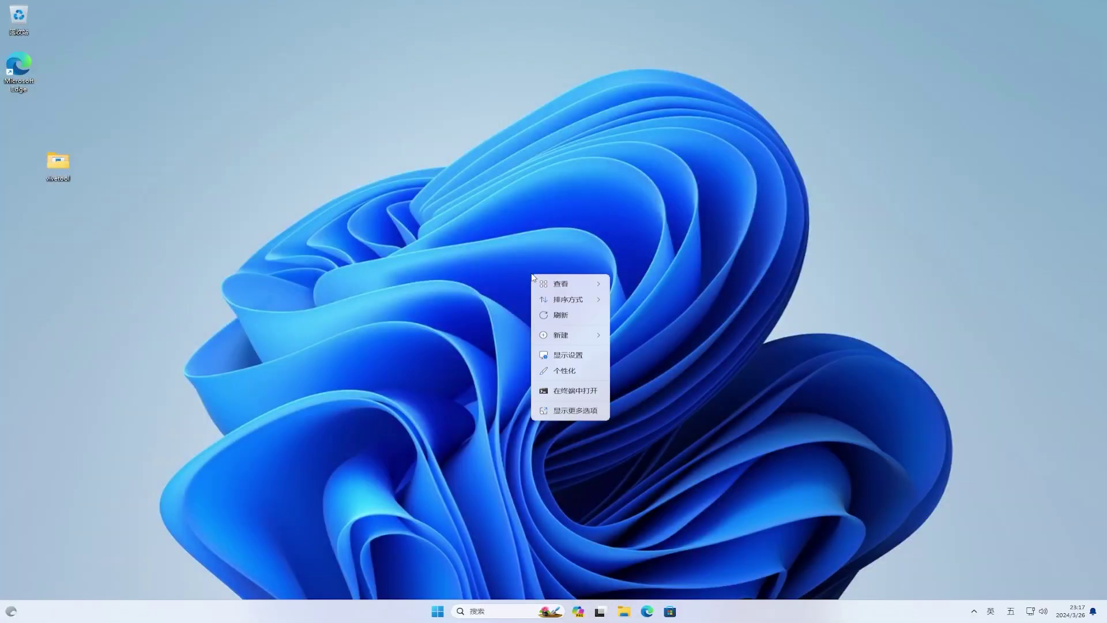
pyautogui.click(564, 372)
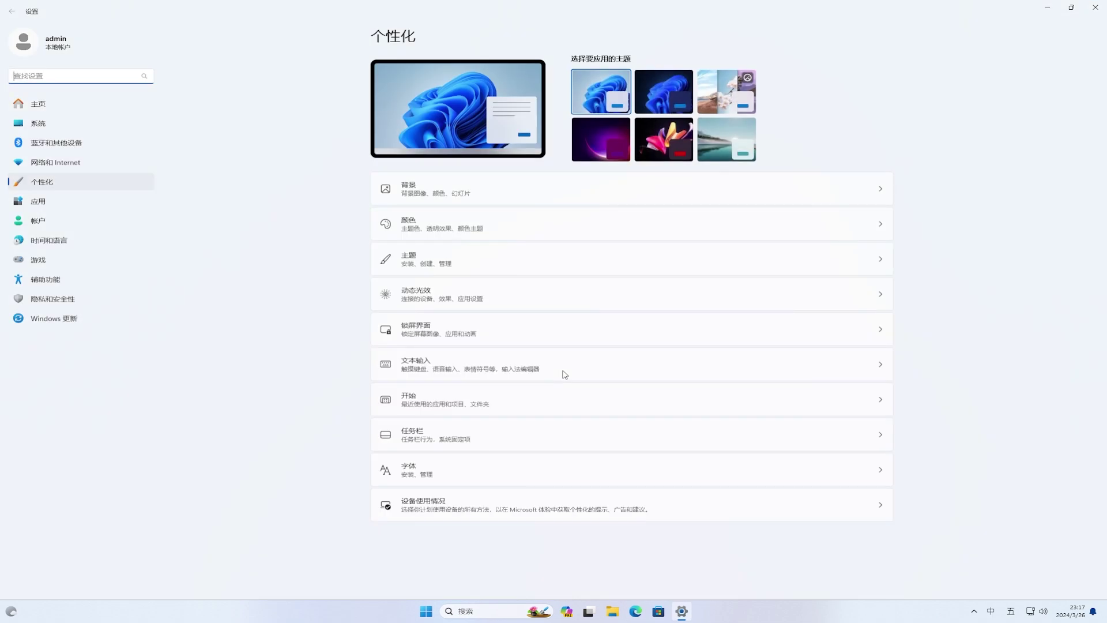
pyautogui.click(568, 338)
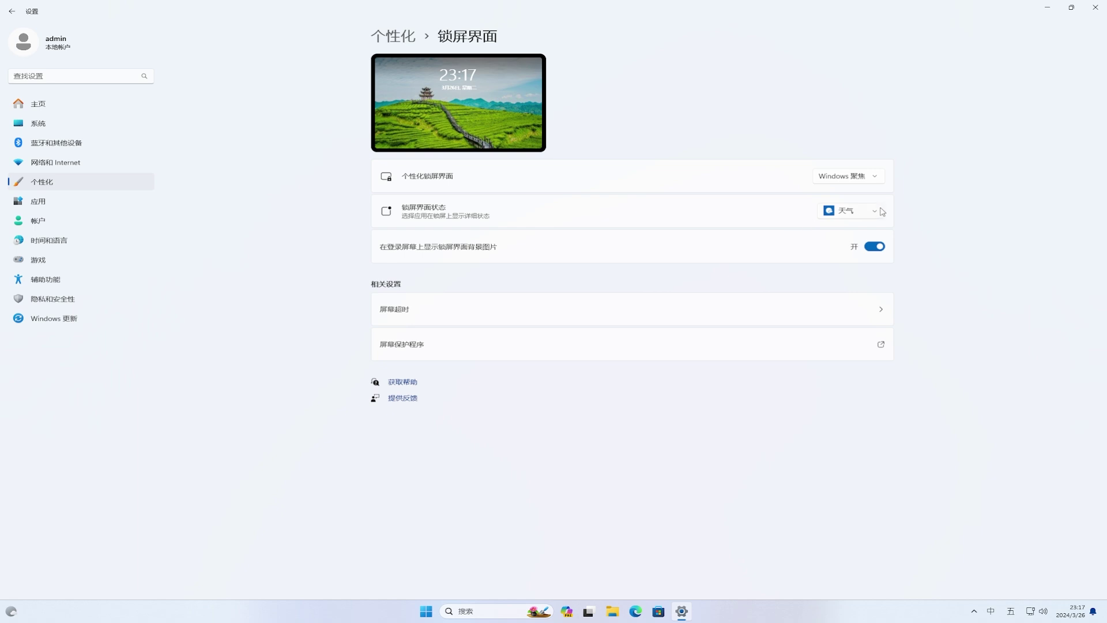
pyautogui.click(879, 212)
pyautogui.click(853, 218)
pyautogui.click(1094, 7)
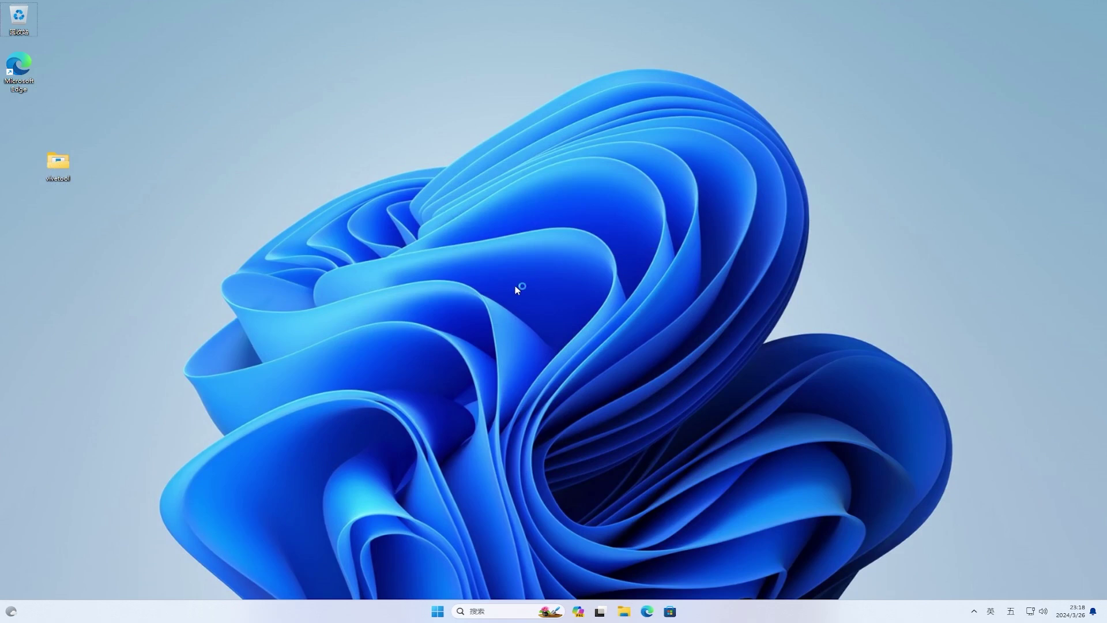
# - Lock the computer from the security options to examine the lock screen widgets
pyautogui.hotkey('ctrl', 'alt', 'Delete')
pyautogui.click(544, 239)
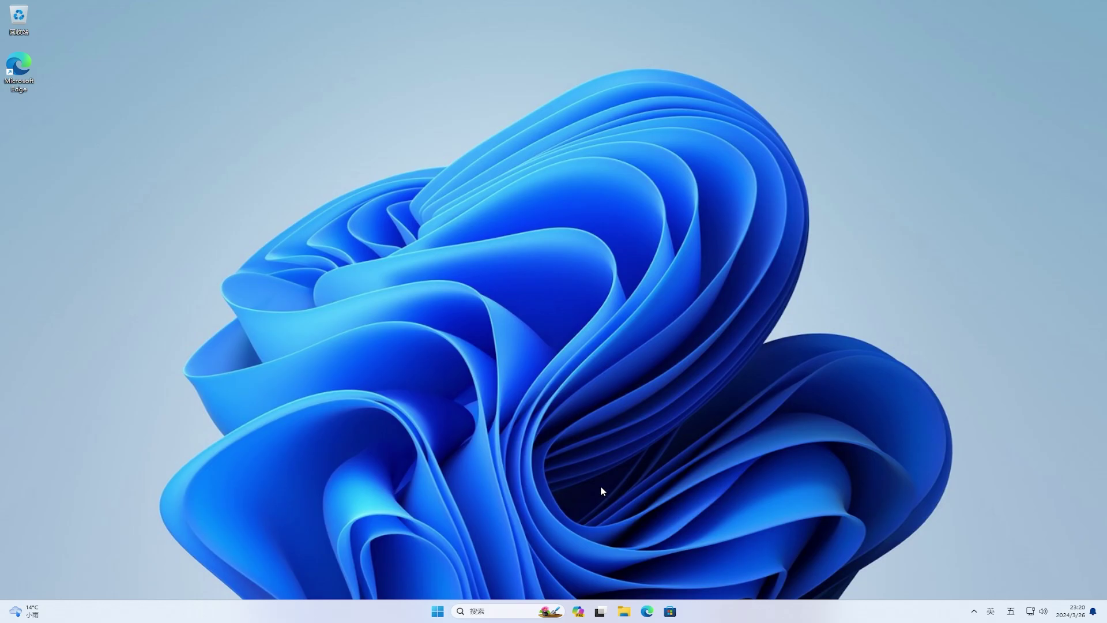
# - Open File Explorer, Microsoft Store and Edge, and minimize the Edge and Store windows so only File Explorer is showing
pyautogui.click(623, 610)
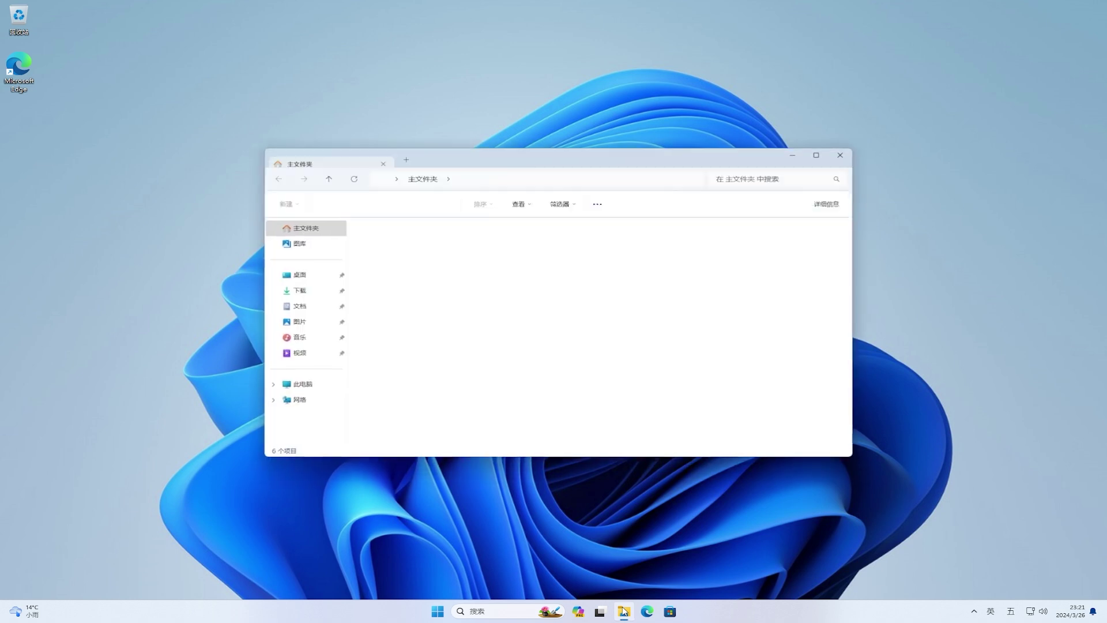
pyautogui.click(673, 613)
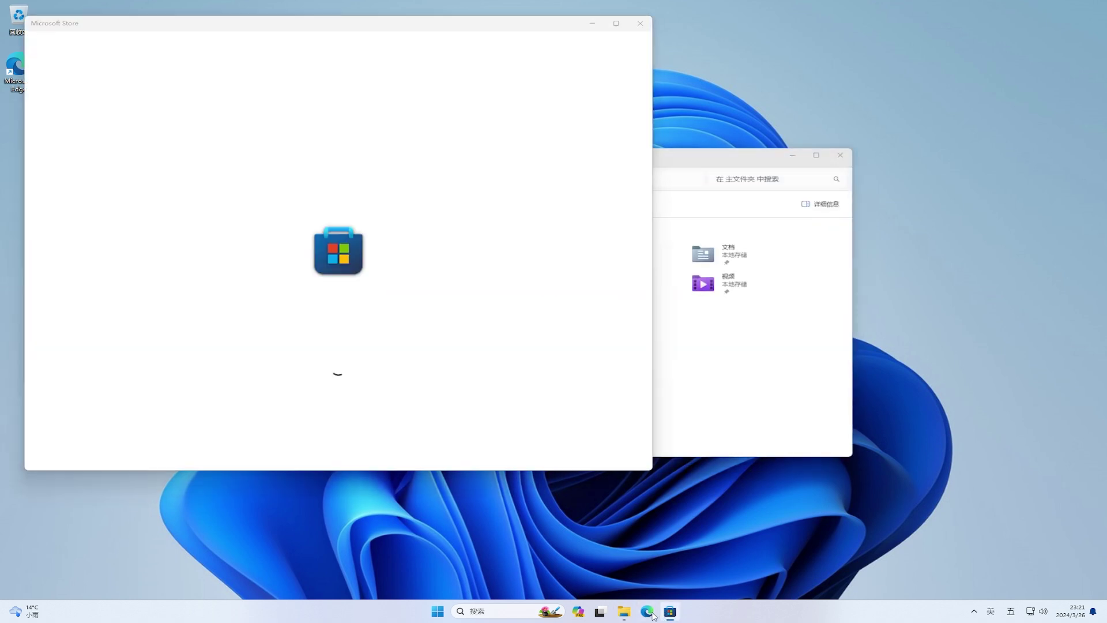
pyautogui.click(652, 613)
pyautogui.click(485, 12)
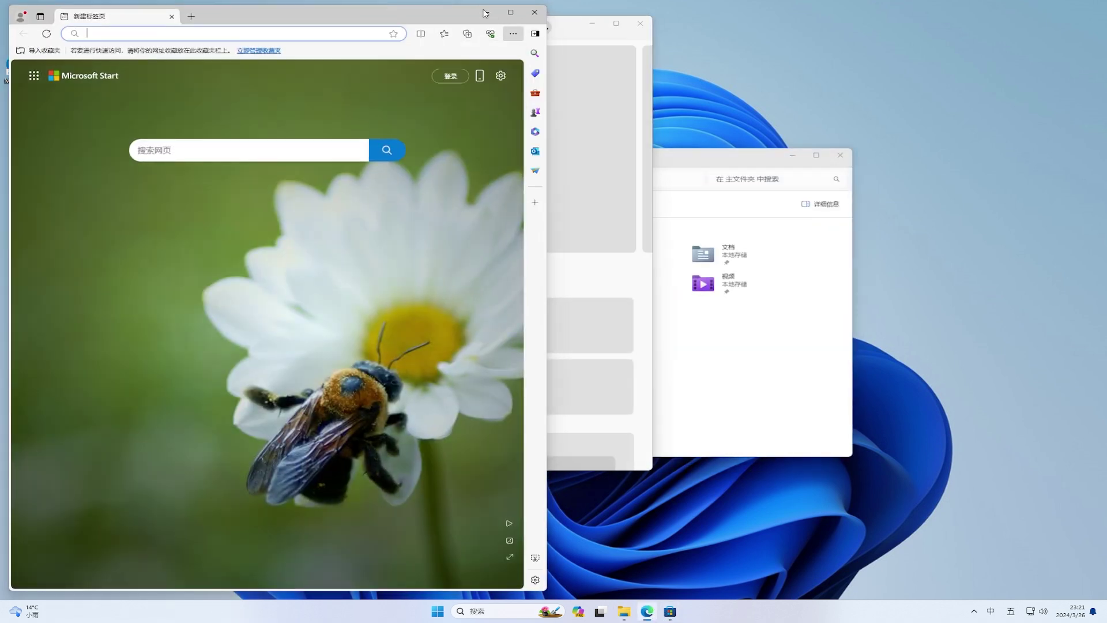
pyautogui.click(590, 24)
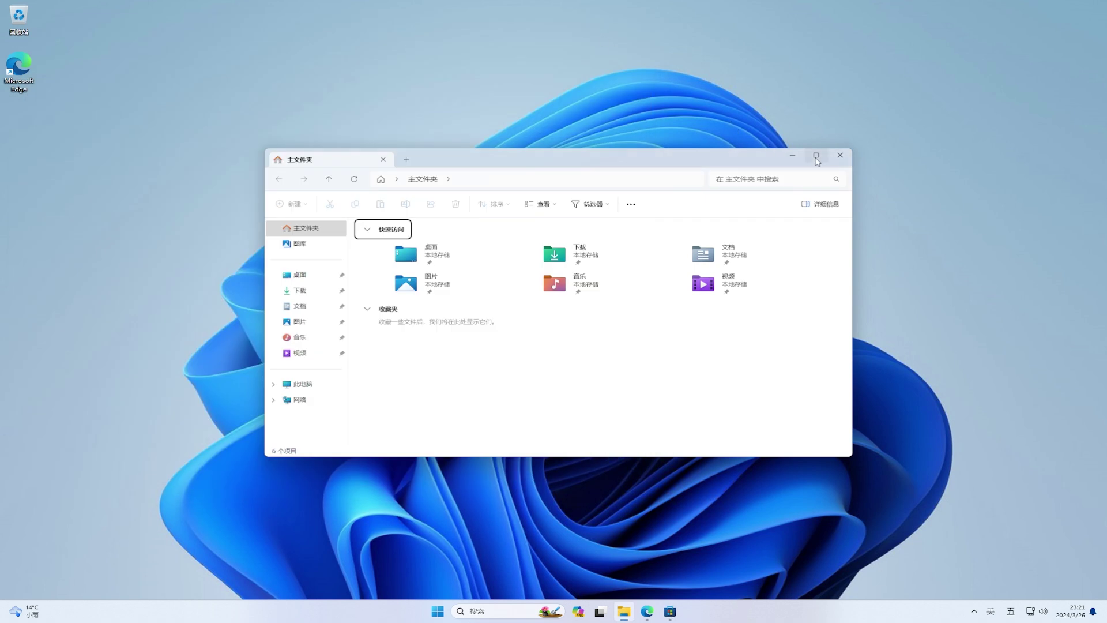
# - Snap File Explorer and Microsoft Store side by side in equal halves using the suggested window layout
pyautogui.moveTo(817, 159)
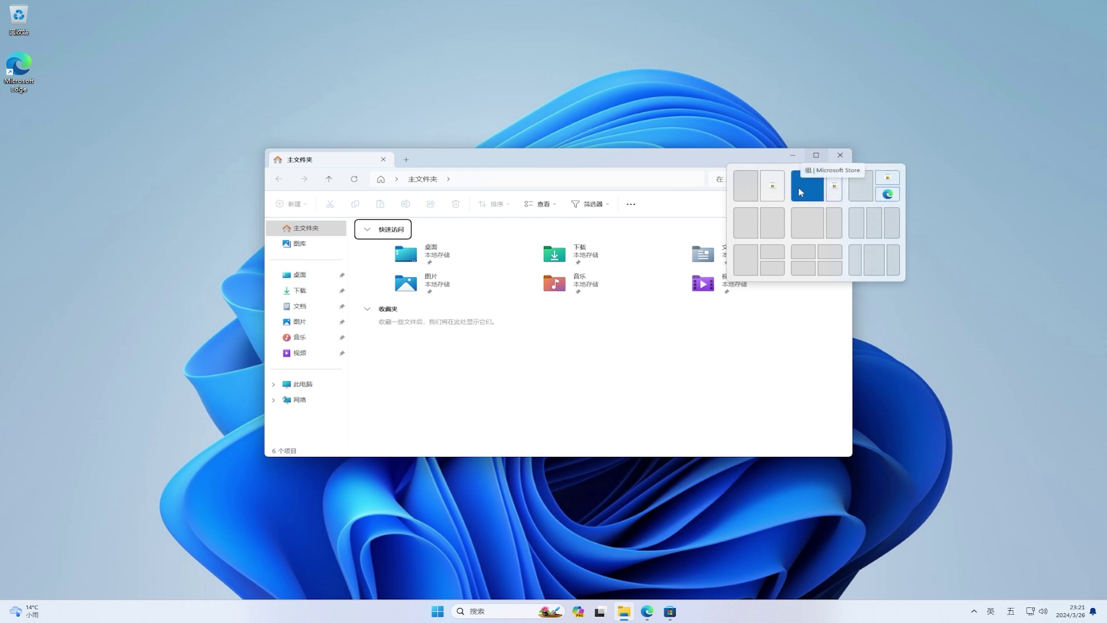
pyautogui.click(773, 188)
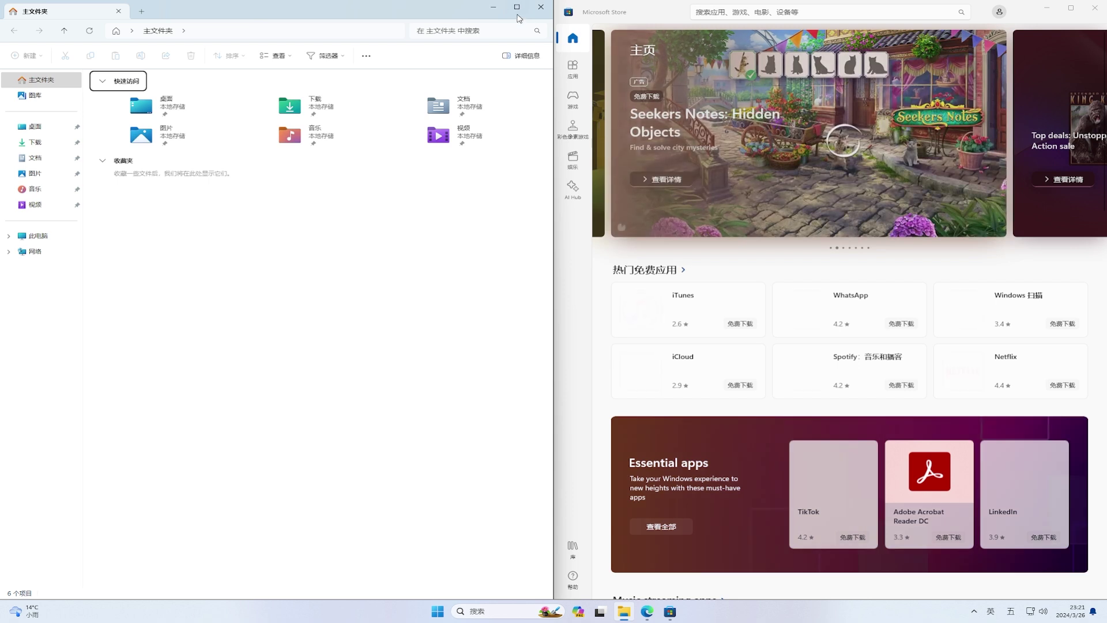
pyautogui.moveTo(519, 11)
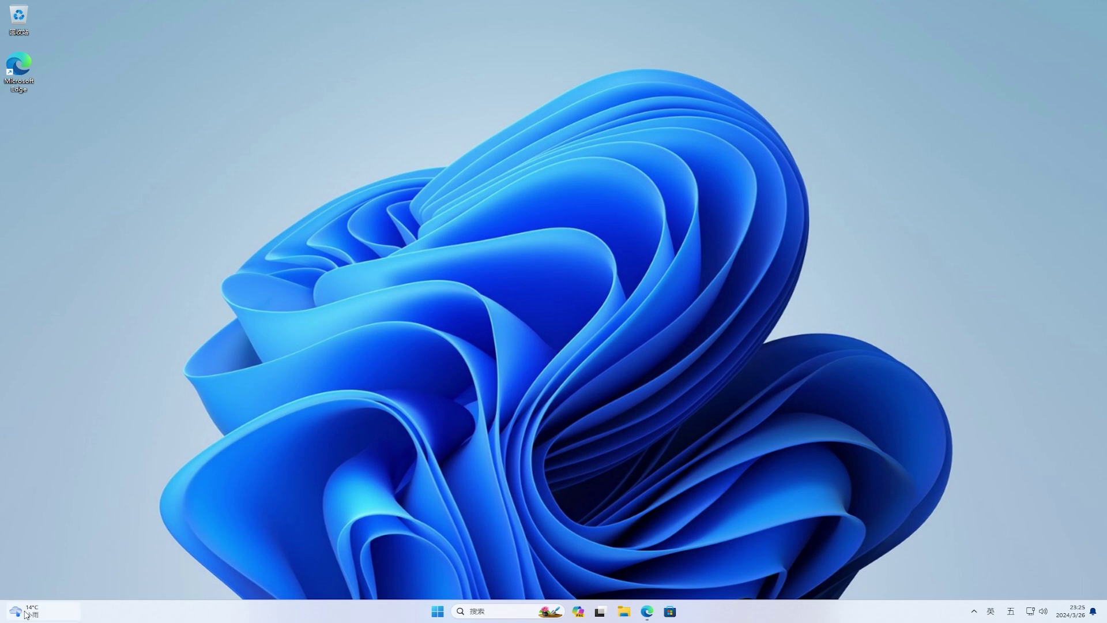
# - Open the widgets board and dismiss the focus session widget suggestion and the weather warning
pyautogui.click(26, 613)
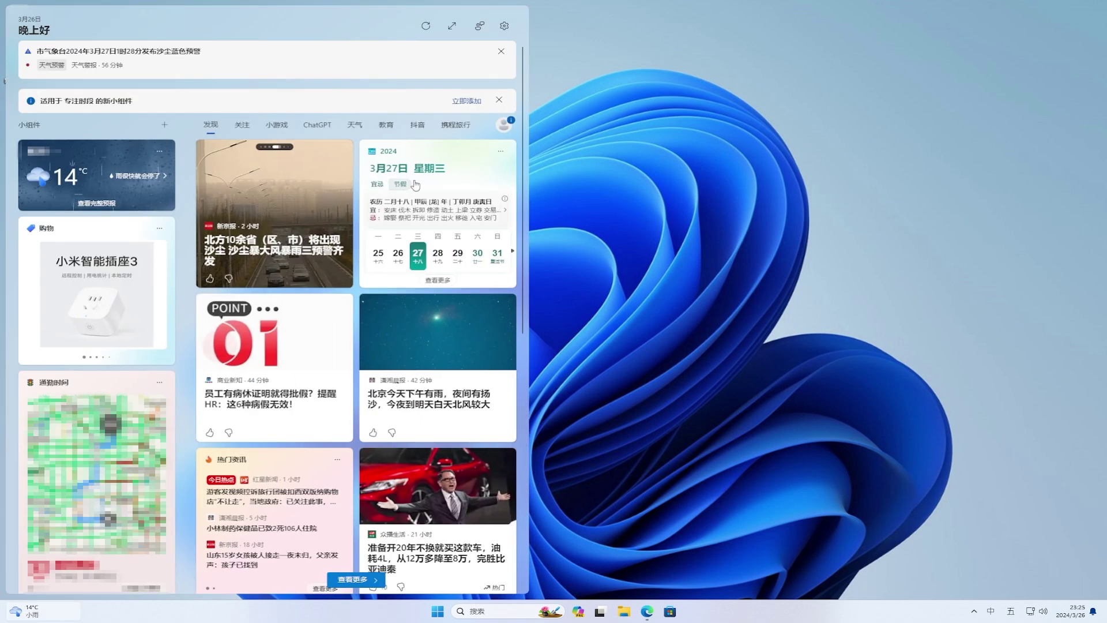
pyautogui.click(499, 100)
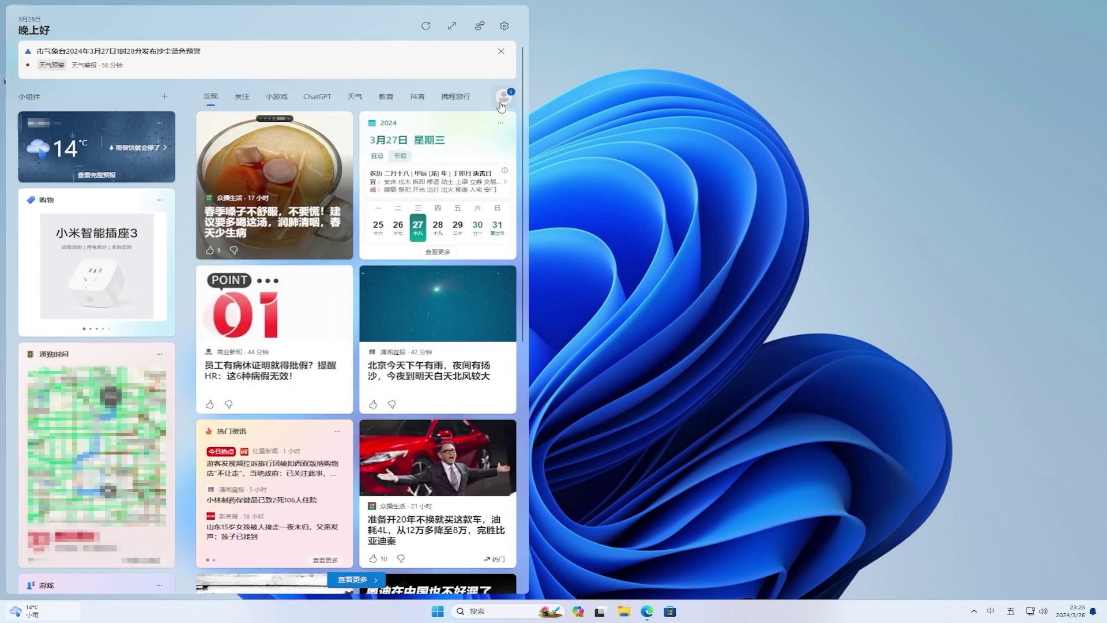
pyautogui.click(500, 52)
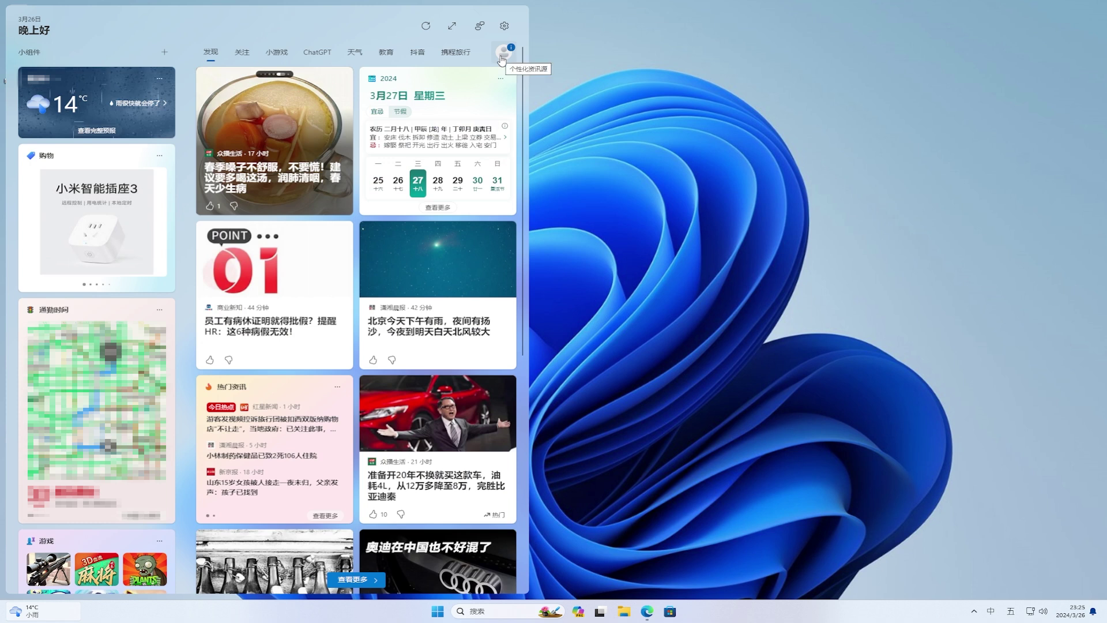
# - Turn off the Microsoft Start feed in the widgets board's 显示或隐藏信息提要 settings and confirm closing the board
pyautogui.click(503, 29)
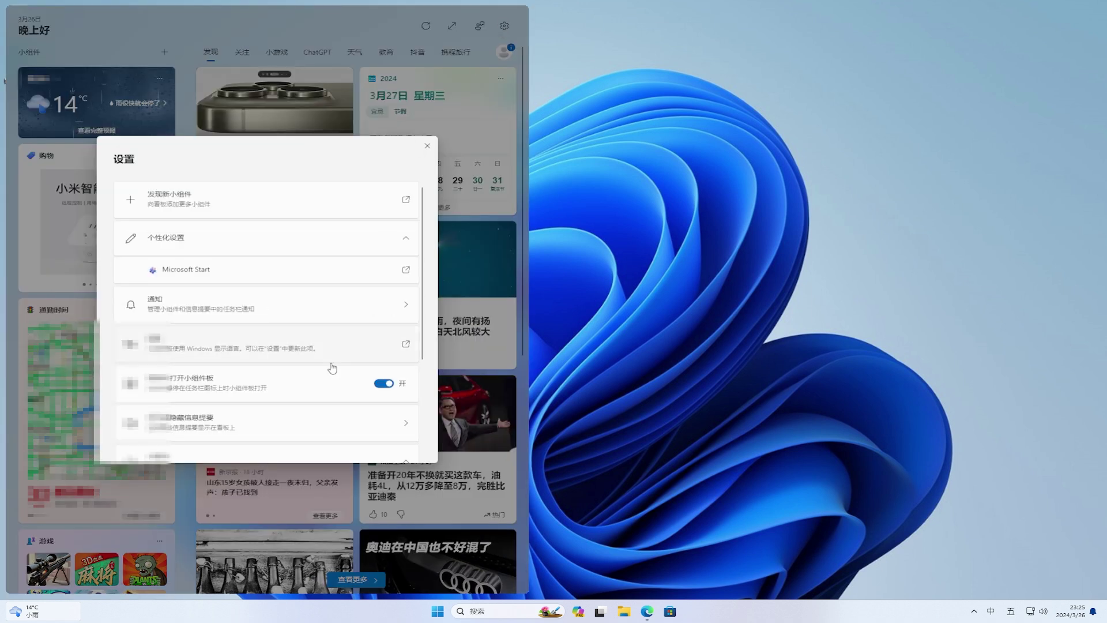
pyautogui.click(313, 422)
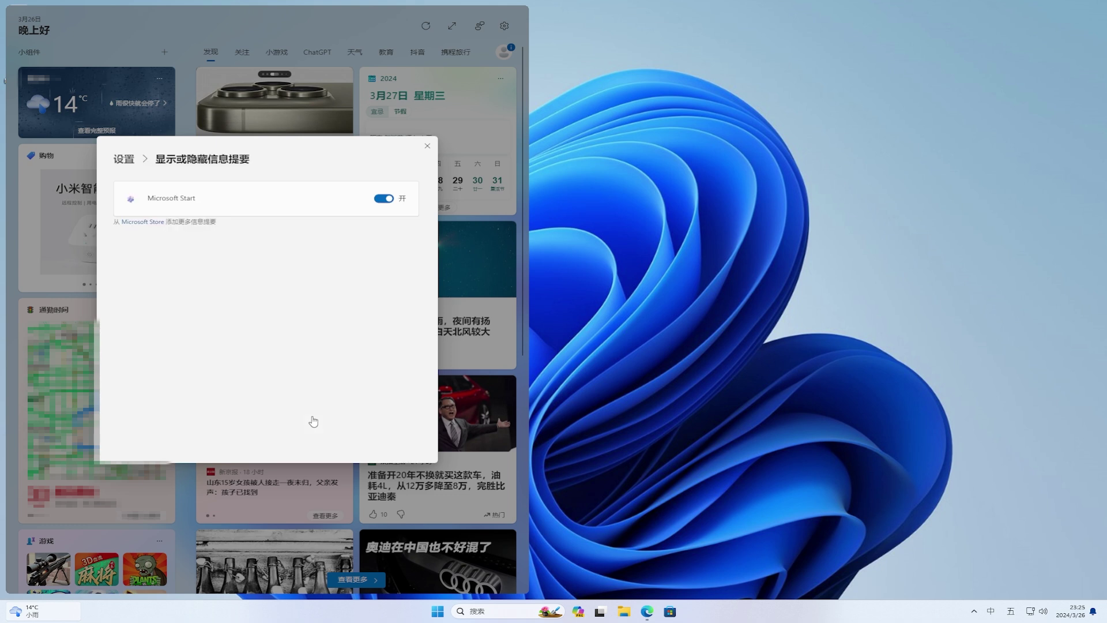
pyautogui.click(384, 199)
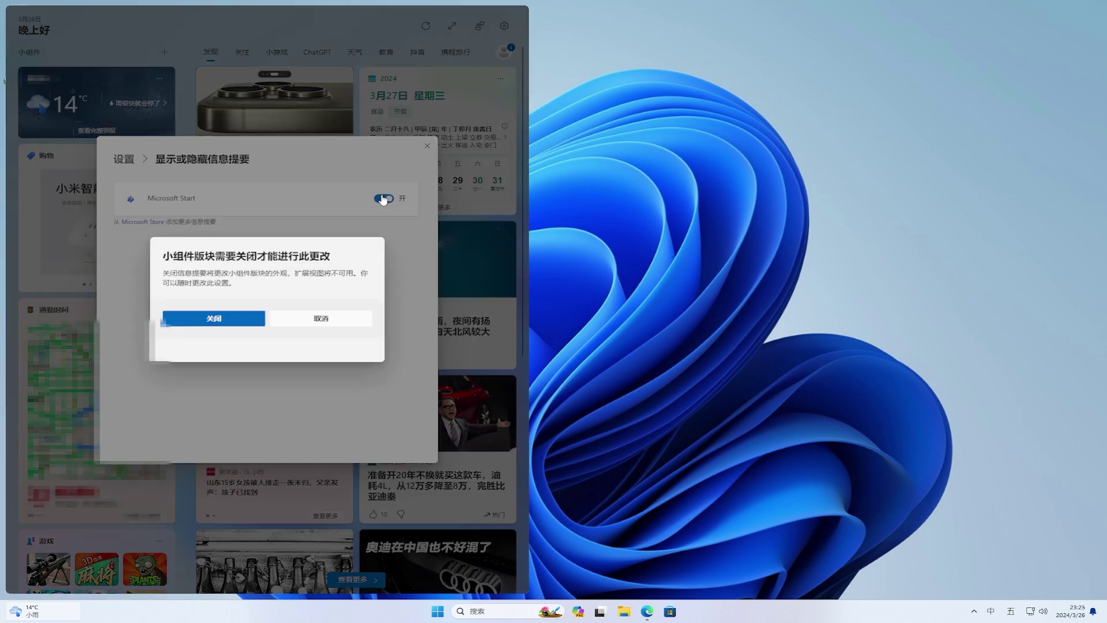
pyautogui.click(226, 320)
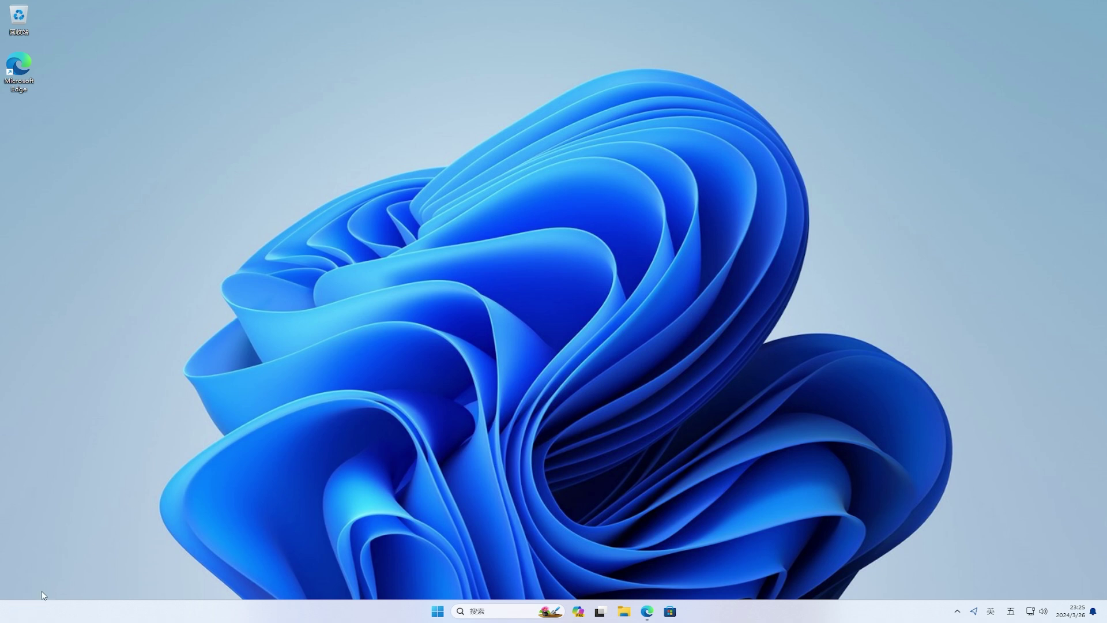
# - Reopen the widgets board and pin the 微软待办 widget through 发现新小组件 in its settings
pyautogui.click(29, 610)
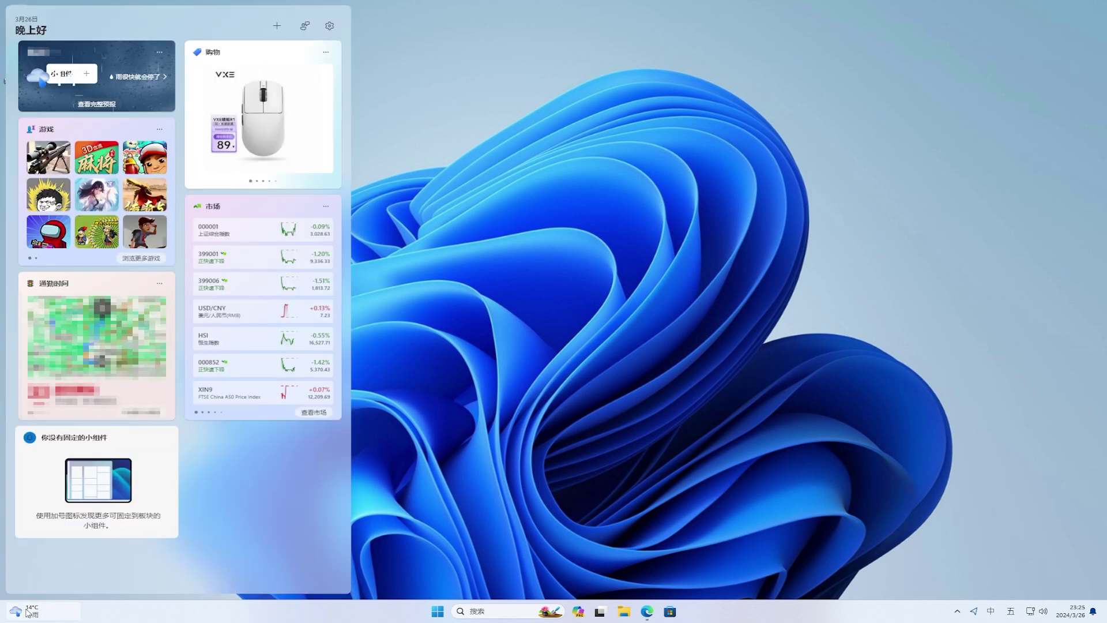
pyautogui.click(337, 34)
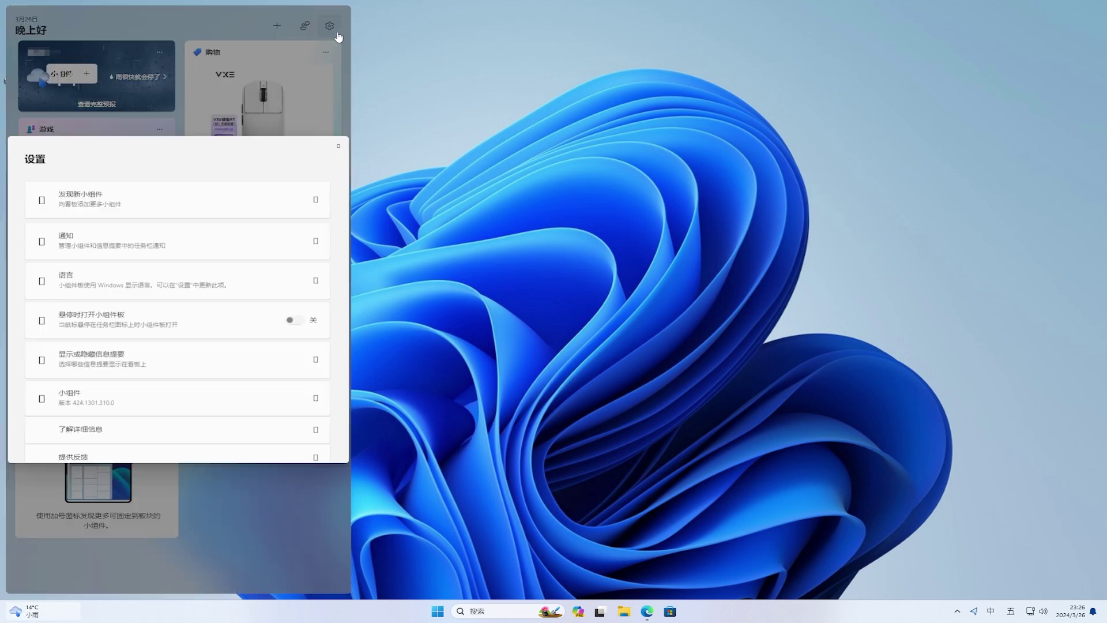
pyautogui.click(266, 200)
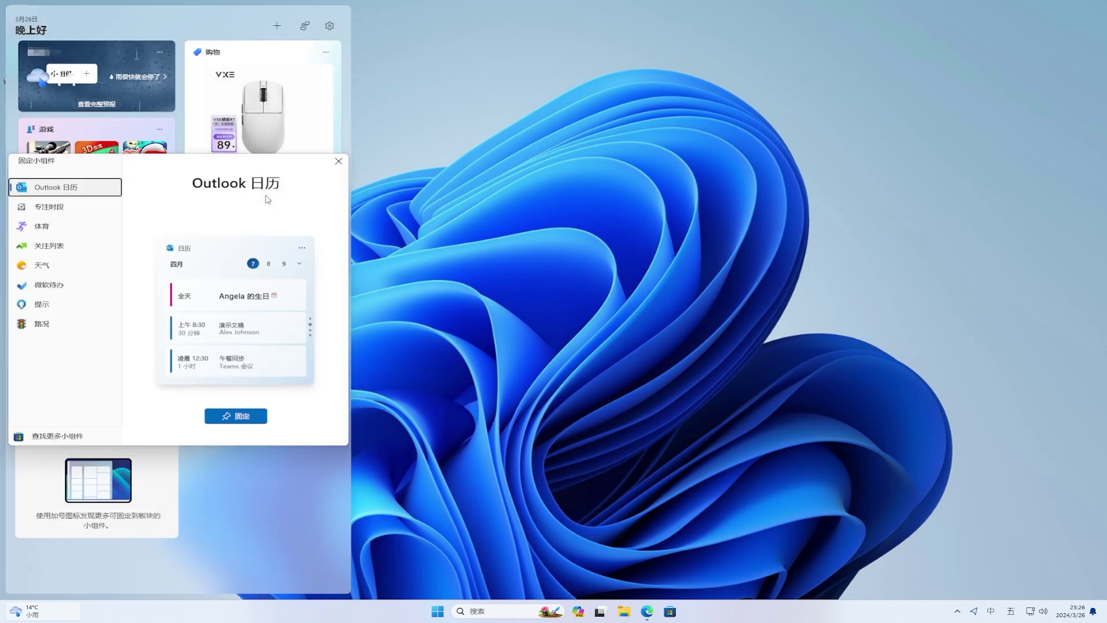
pyautogui.click(63, 285)
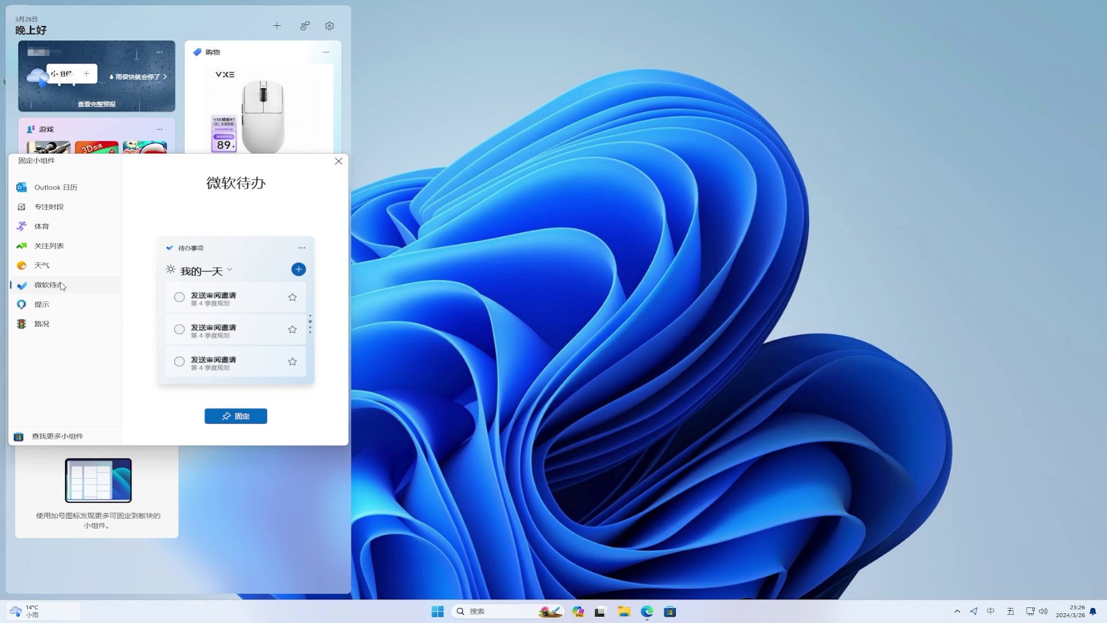
pyautogui.click(236, 411)
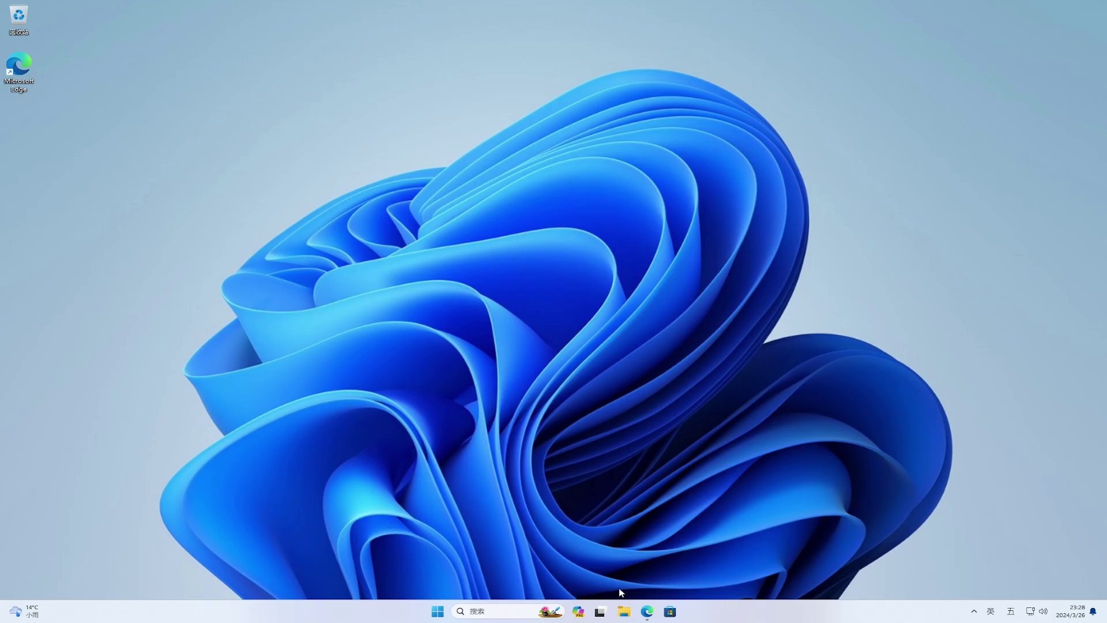
# - Open the Pictures folder in File Explorer and bring up the share options for the 24H2 image
pyautogui.click(625, 613)
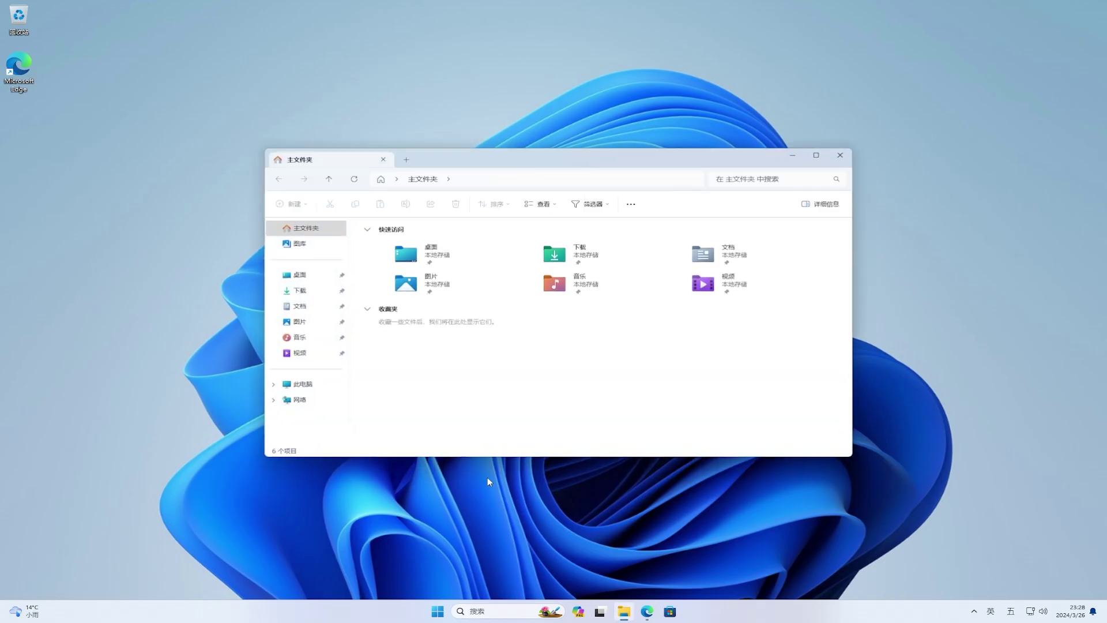
pyautogui.click(300, 321)
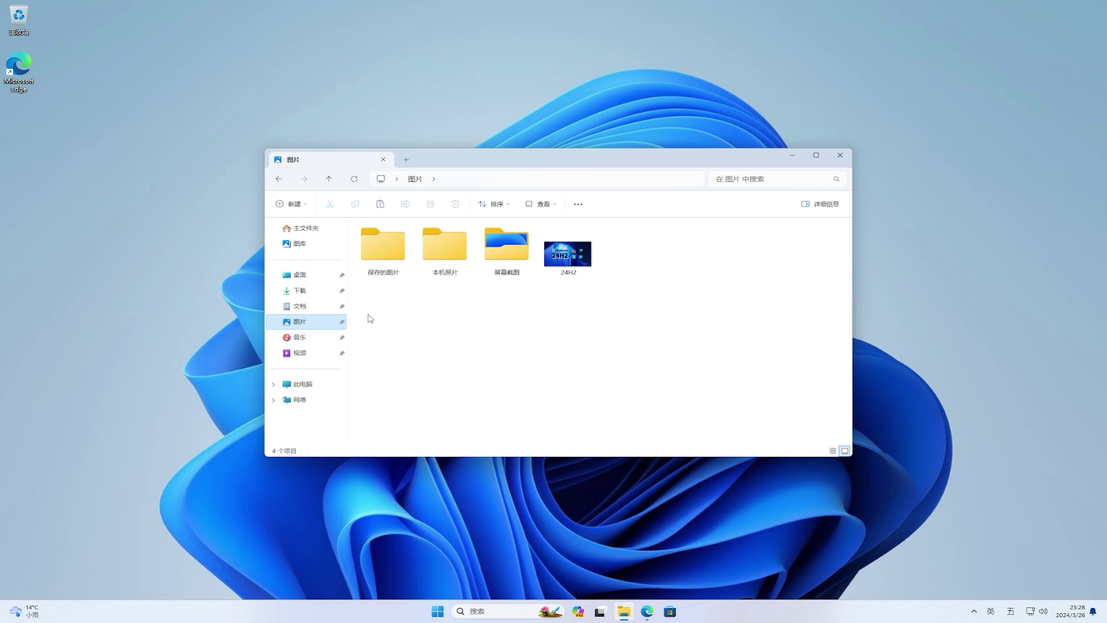
pyautogui.click(569, 268)
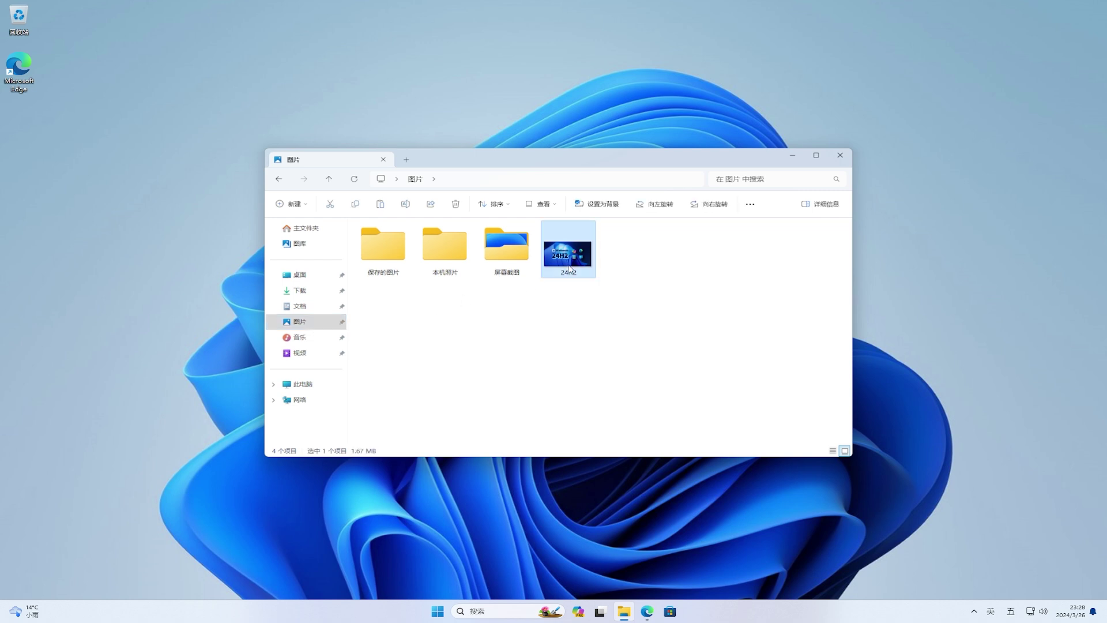
pyautogui.click(431, 205)
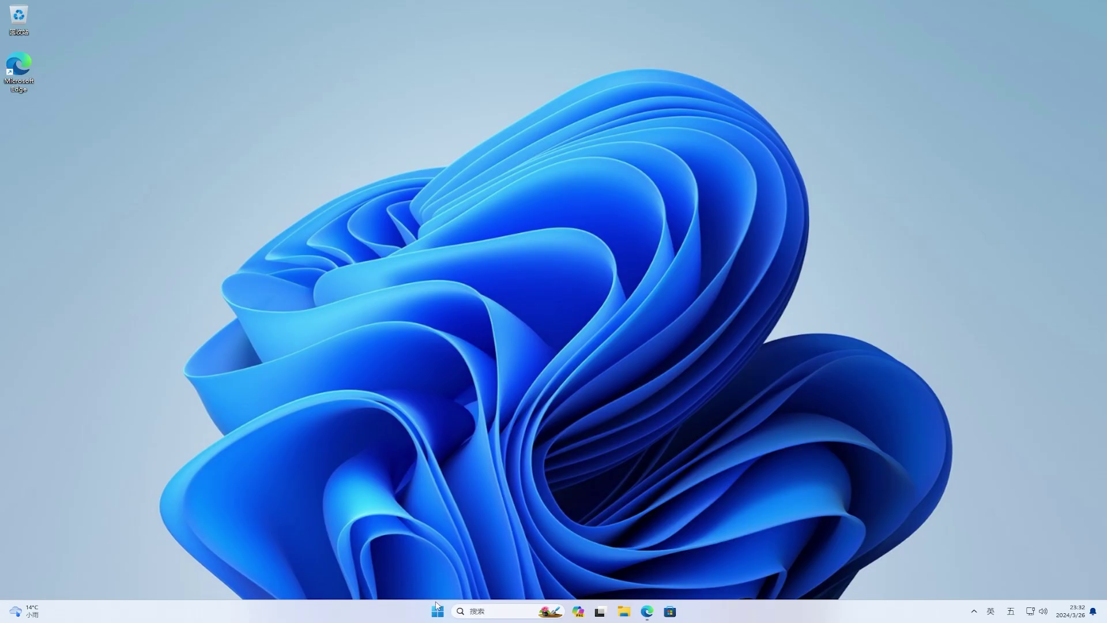
# - Open the 就近共享 page in the system settings, rename the computer for nearby sharing to 对方正在输入中... and save
pyautogui.click(436, 609)
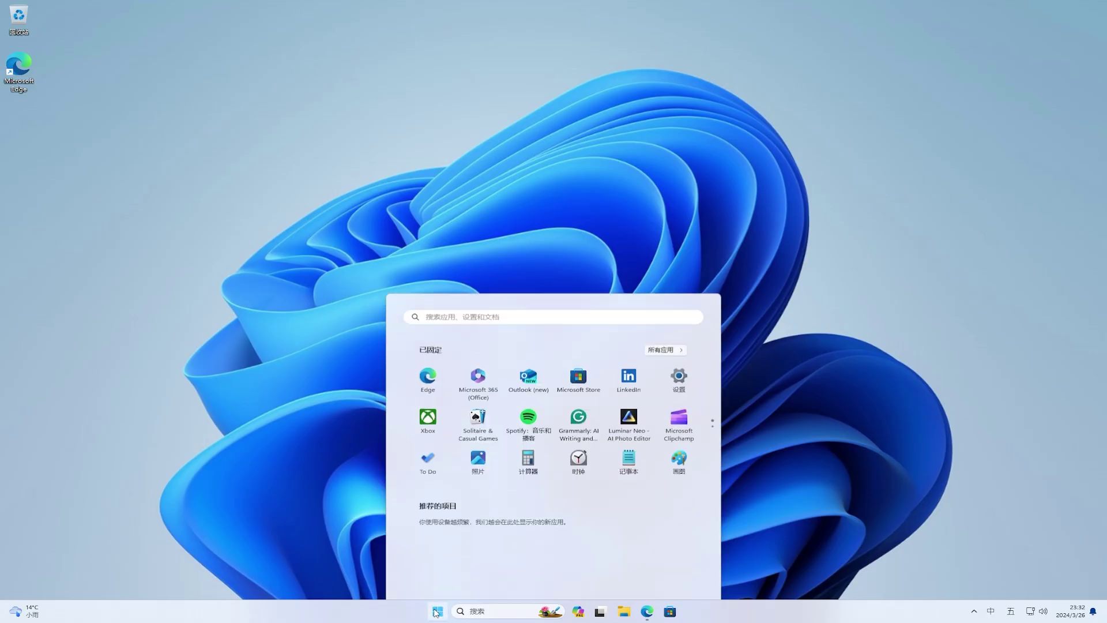
pyautogui.click(663, 336)
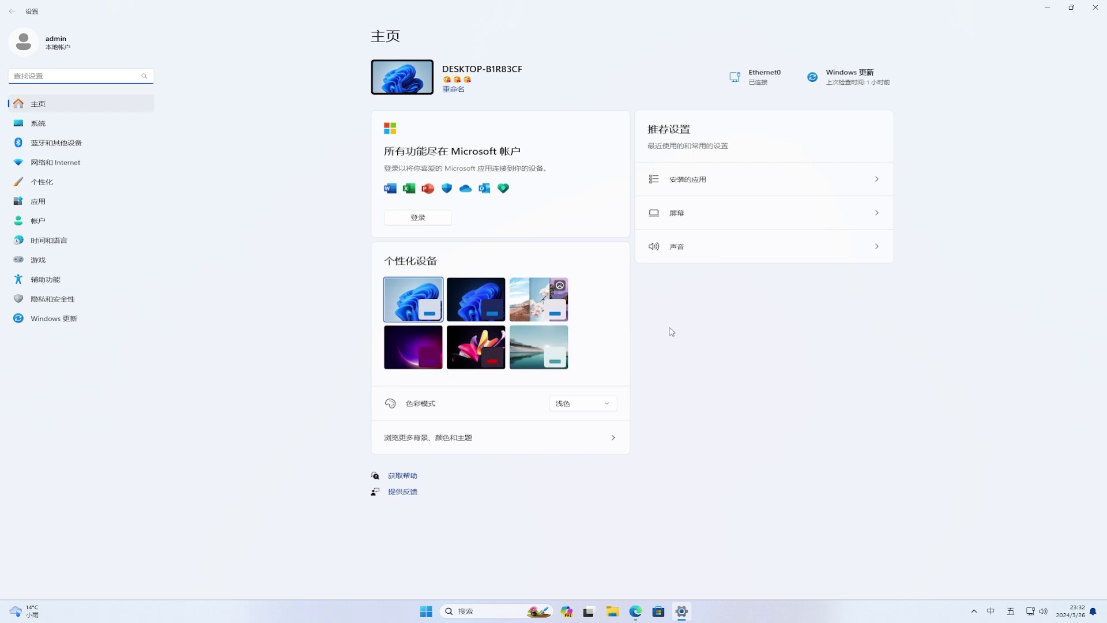
pyautogui.click(58, 128)
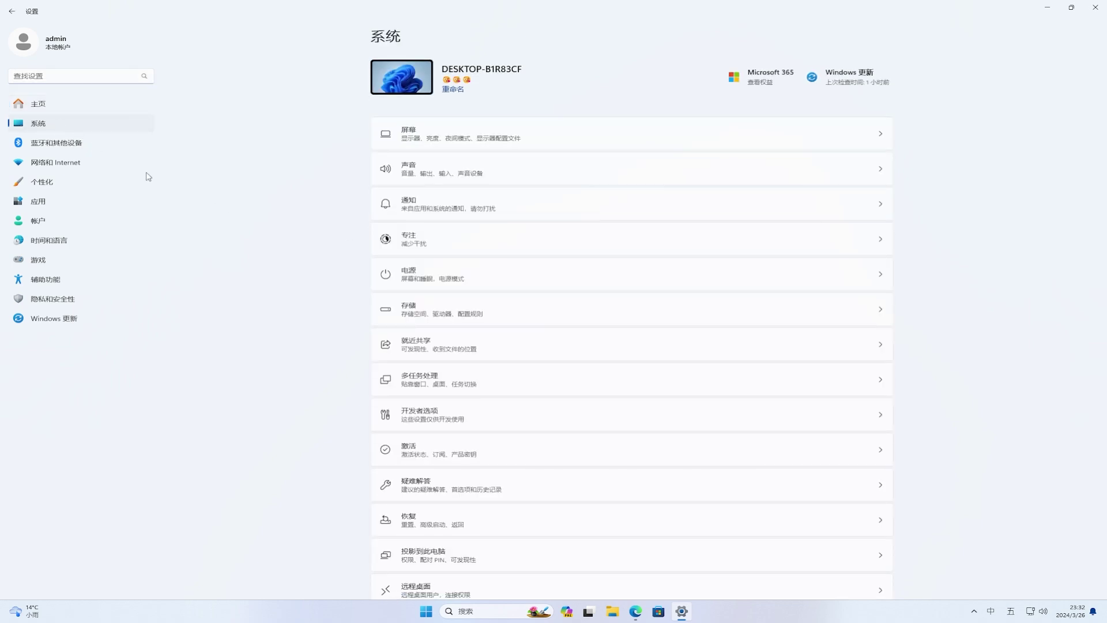
pyautogui.click(585, 346)
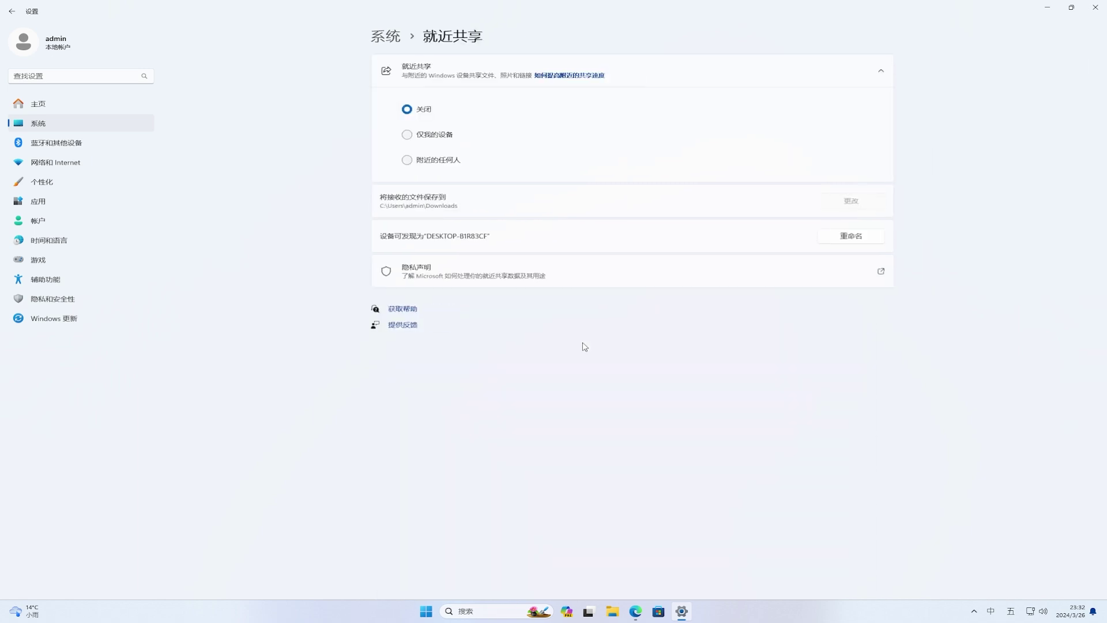
pyautogui.click(847, 237)
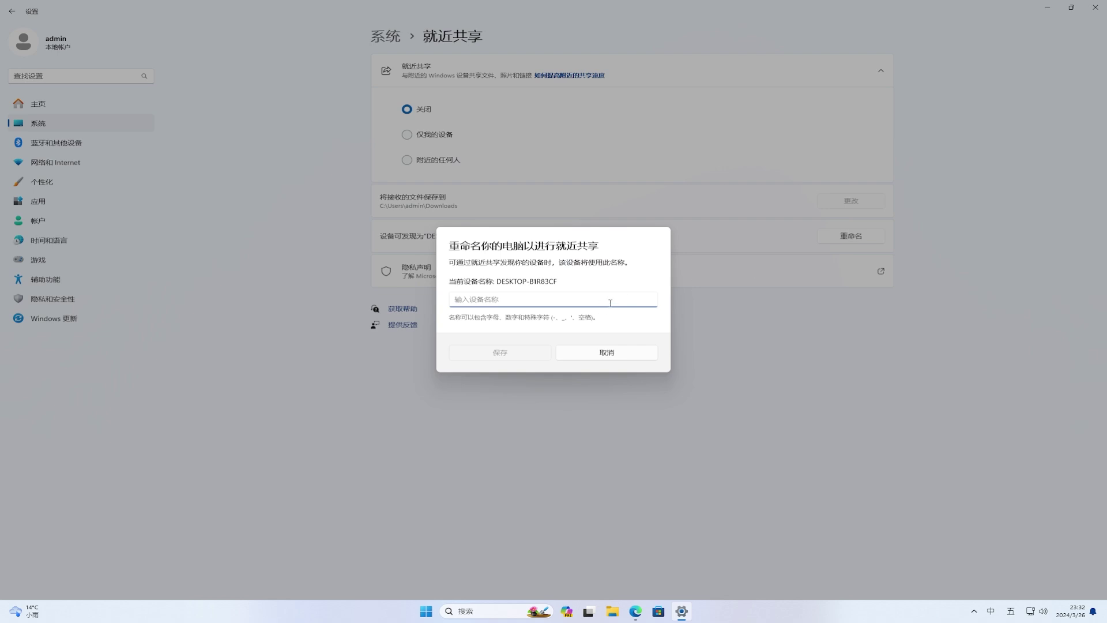
pyautogui.write('对方正在jwtx')
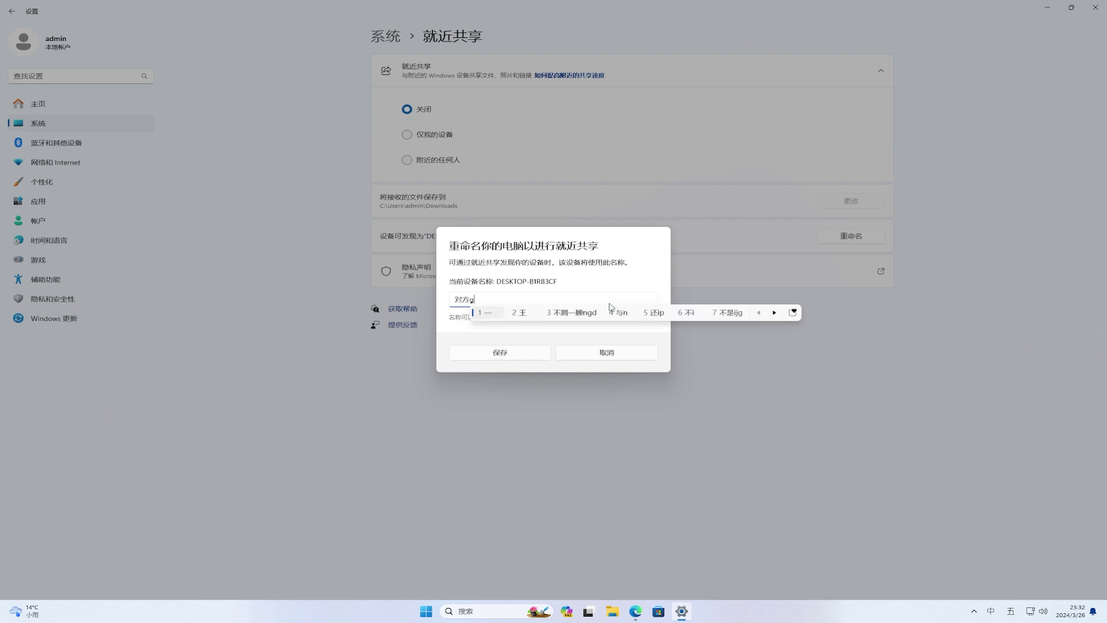
pyautogui.press('space')
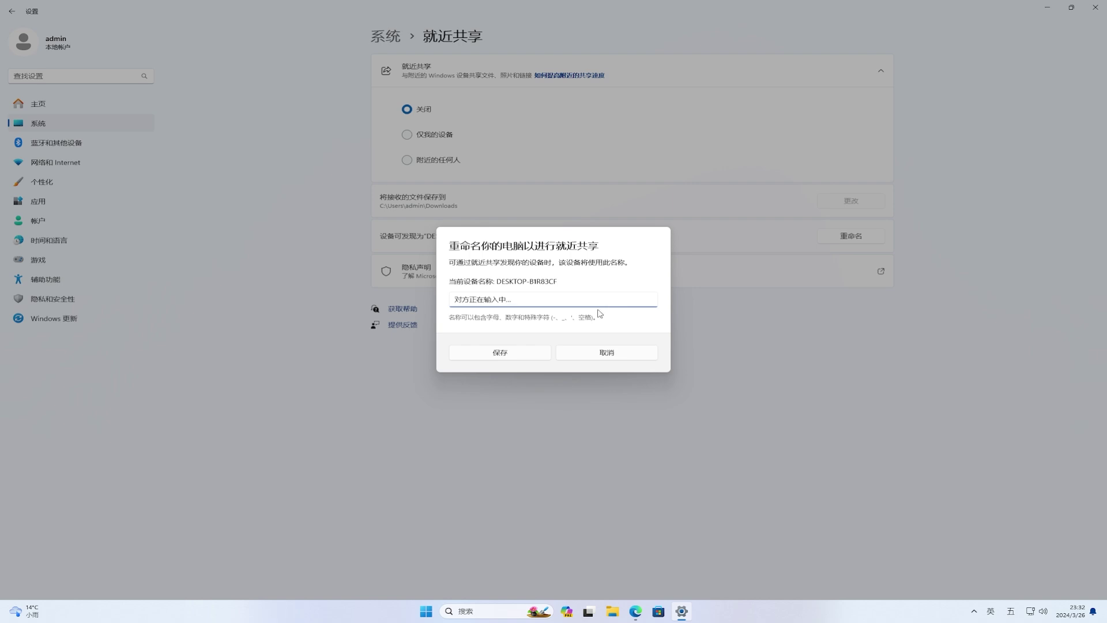
pyautogui.click(513, 353)
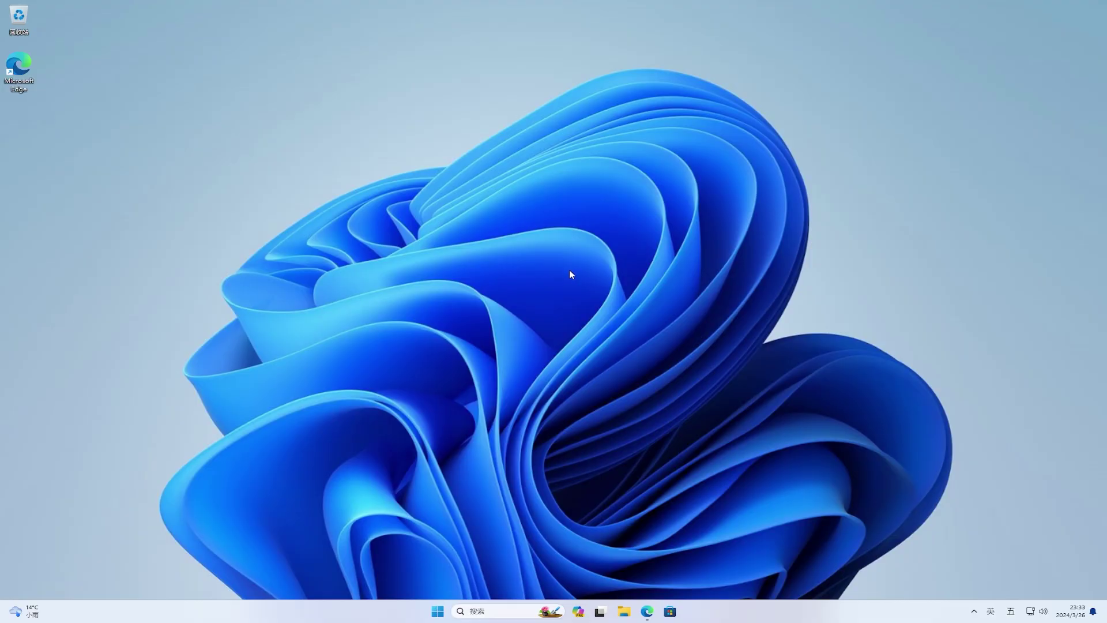
# - Open 恢复 from the advanced options of Windows Update and choose to reinstall the current Windows version under 使用 Windows 更新修复问题
pyautogui.click(438, 611)
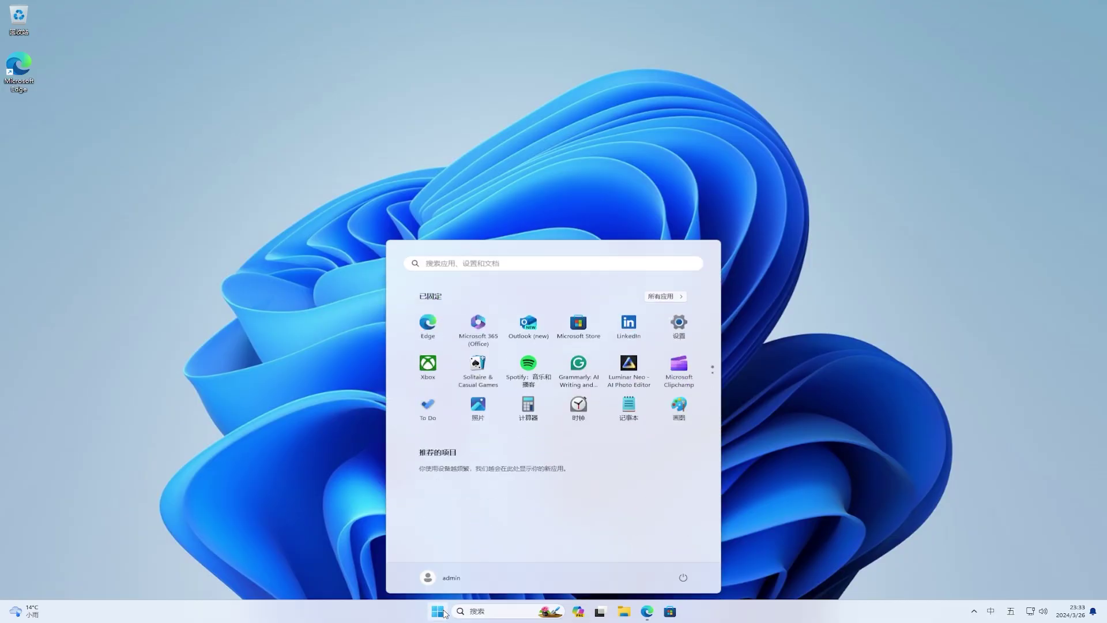
pyautogui.click(677, 322)
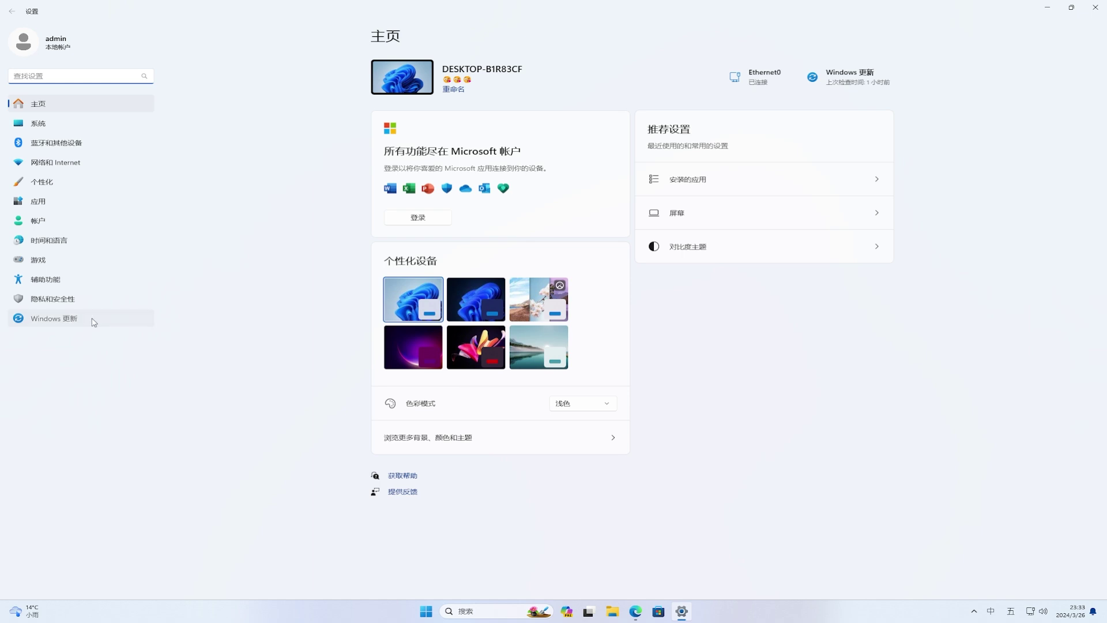
pyautogui.click(93, 320)
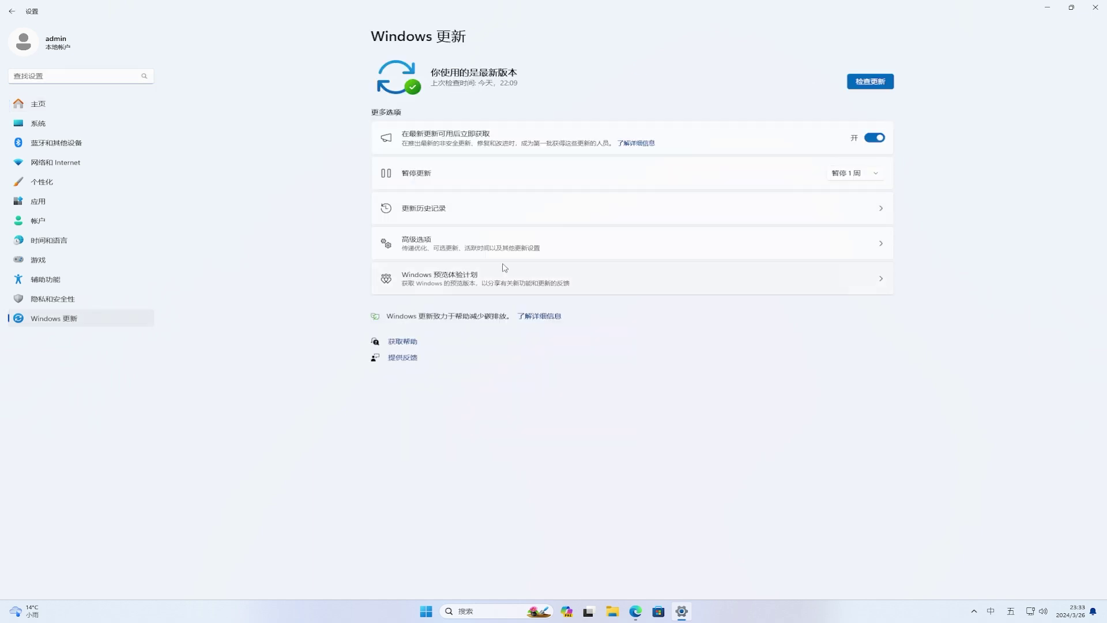
pyautogui.click(553, 249)
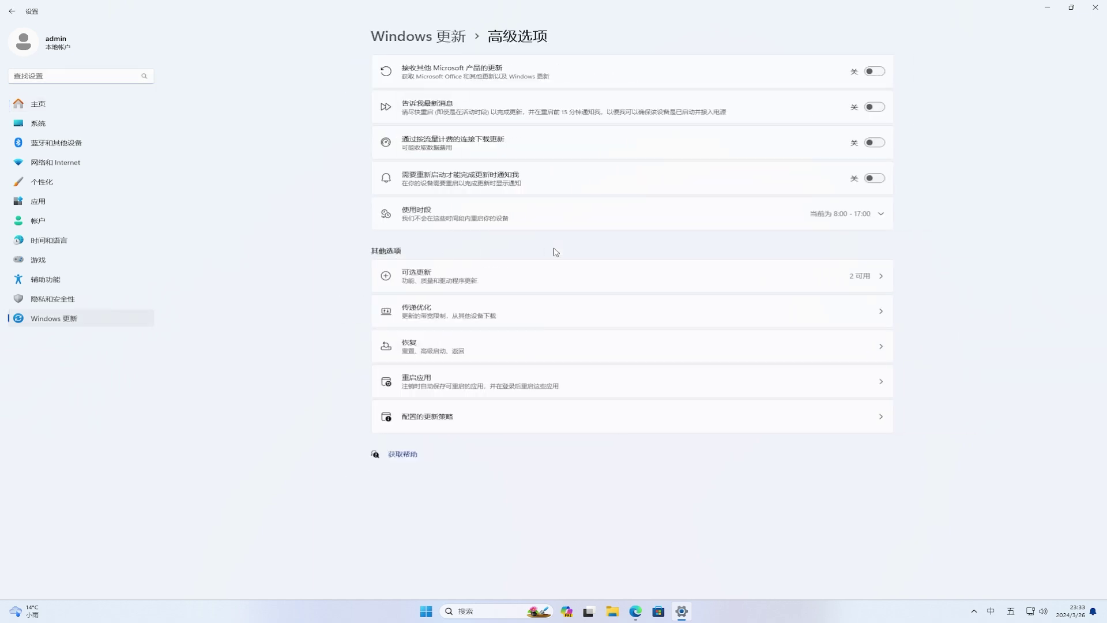
pyautogui.click(566, 341)
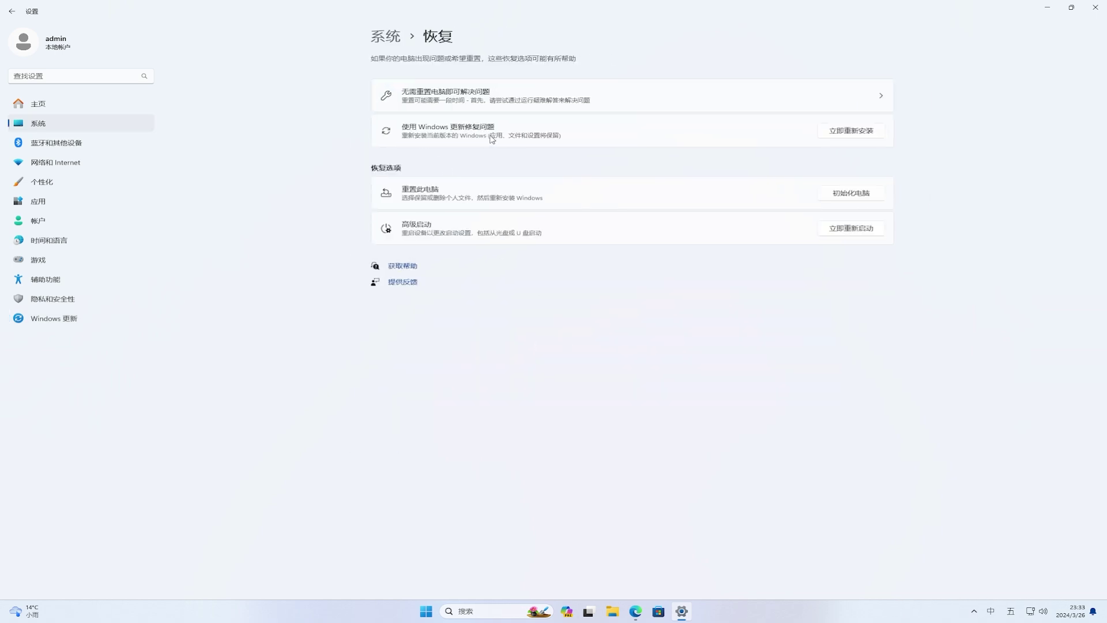
pyautogui.click(869, 134)
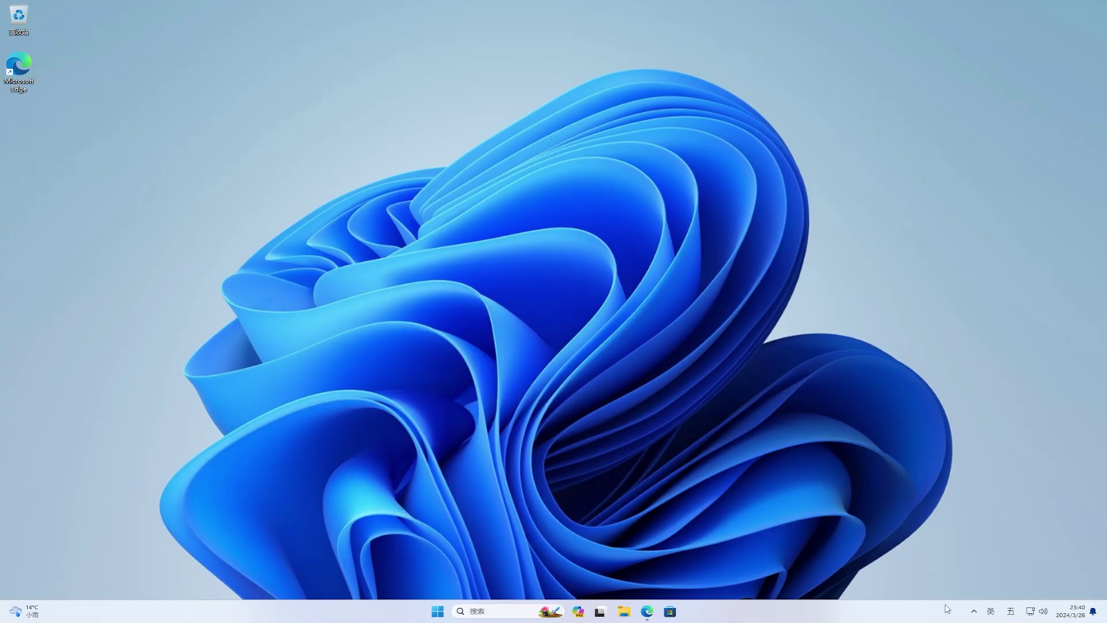
# - Enable 单击任务栏右下角以显示桌面 under 任务栏行为 in the taskbar settings and test showing the desktop and restoring the window
pyautogui.rightClick(821, 618)
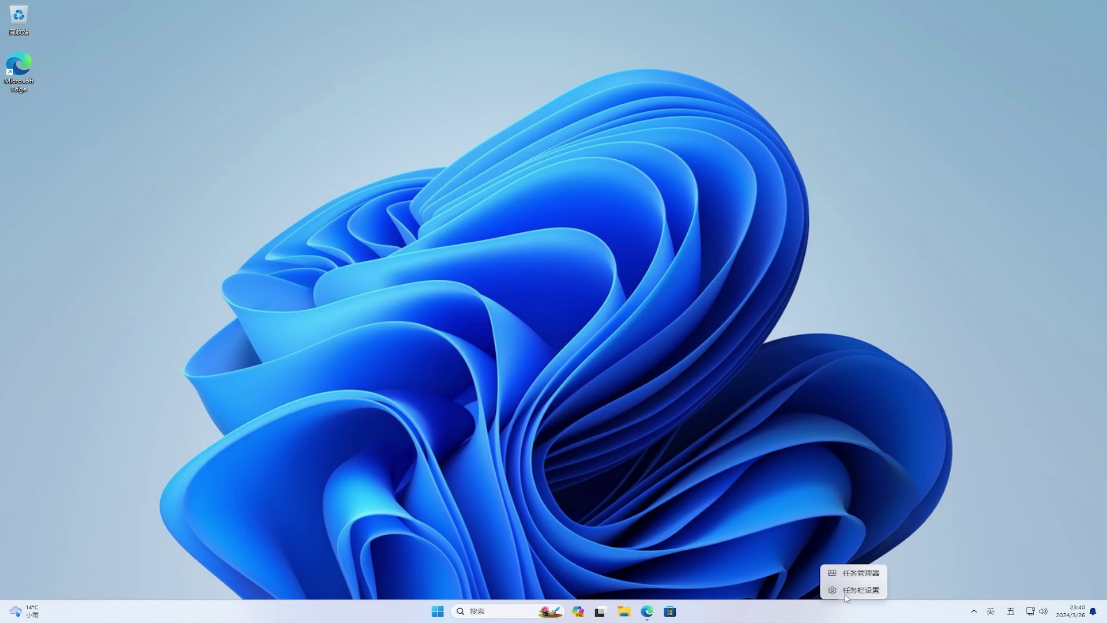
pyautogui.click(845, 597)
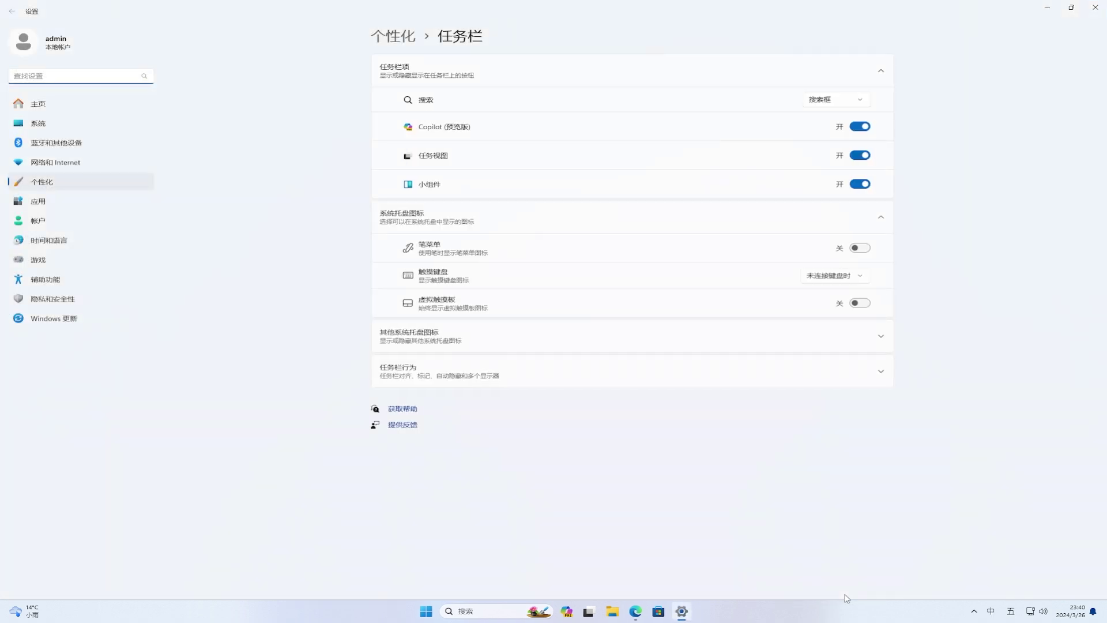
pyautogui.click(698, 382)
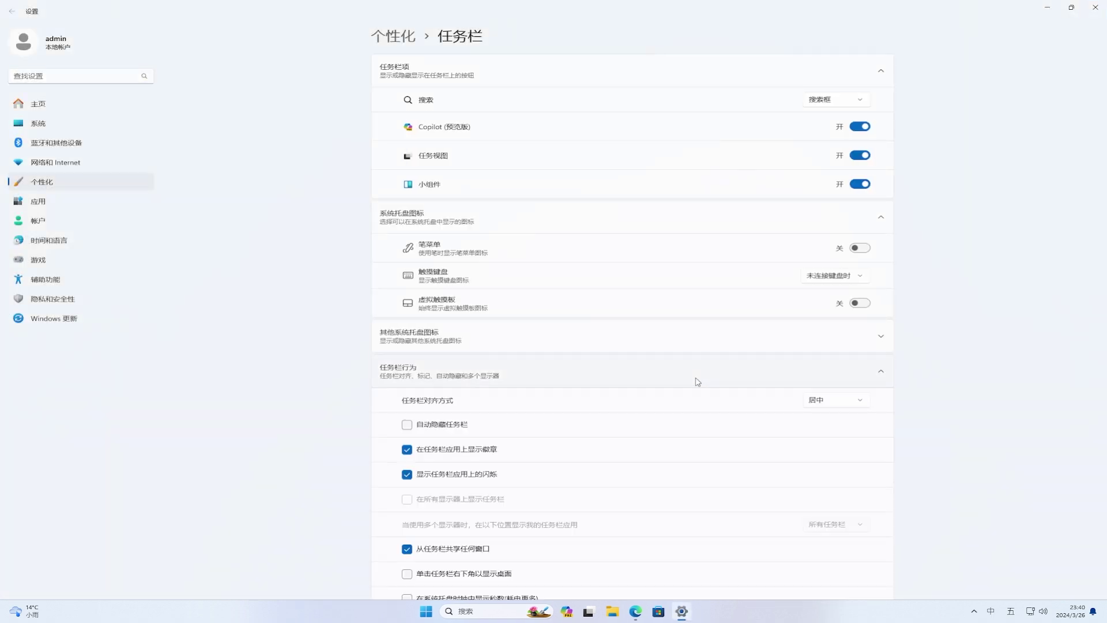
pyautogui.scroll(-2, 698, 381)
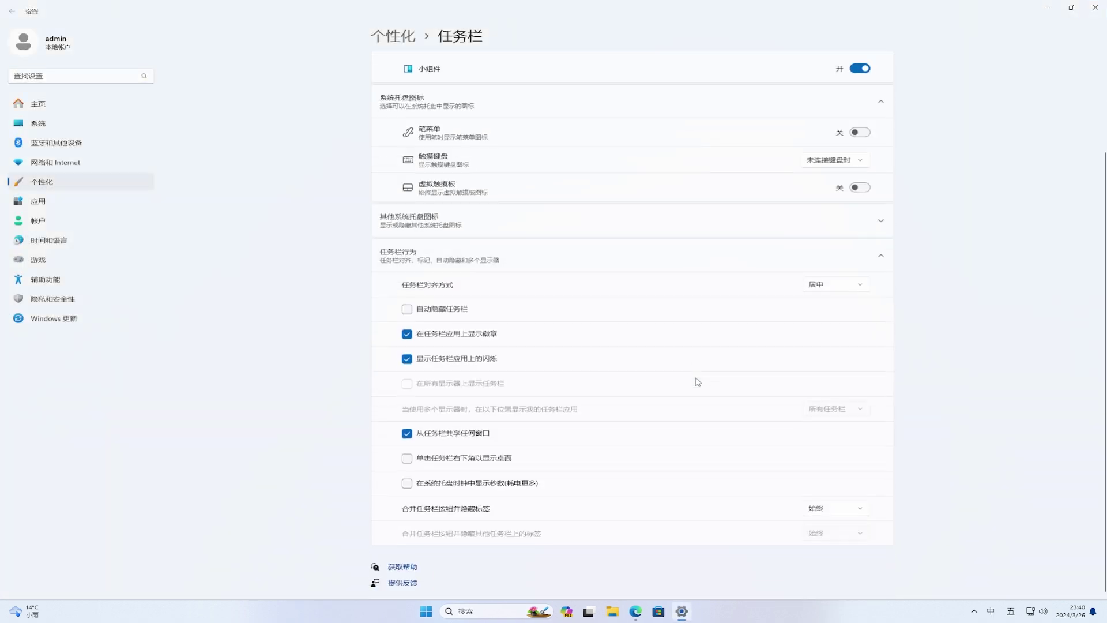
pyautogui.click(407, 459)
pyautogui.click(1104, 612)
pyautogui.click(1104, 612)
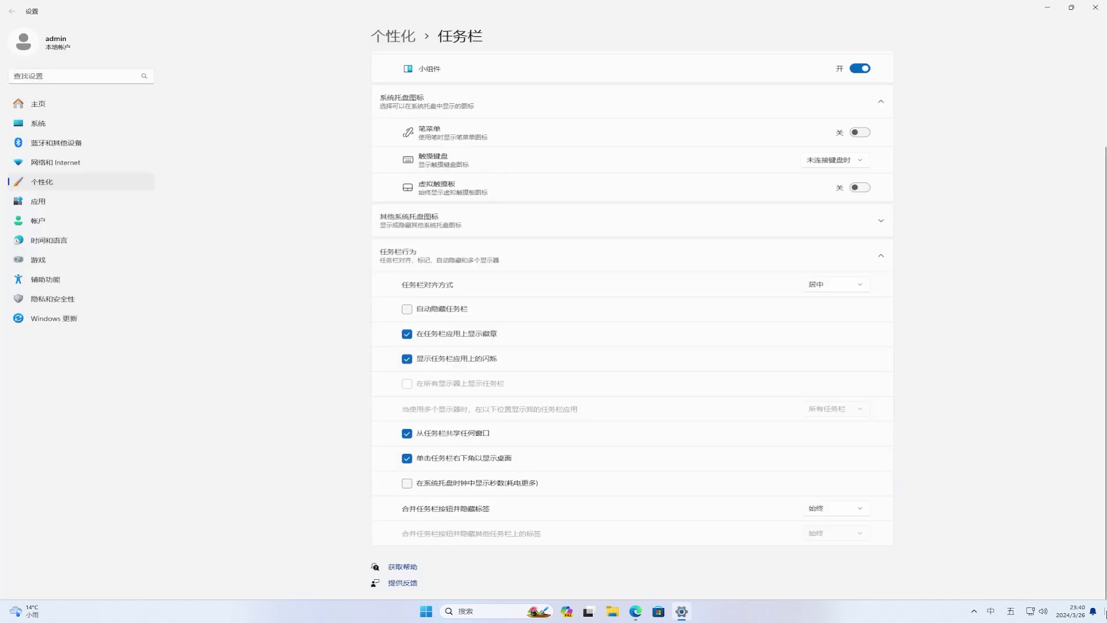
# - Disable 单击任务栏右下角以显示桌面 and test the taskbar corner again
pyautogui.click(407, 458)
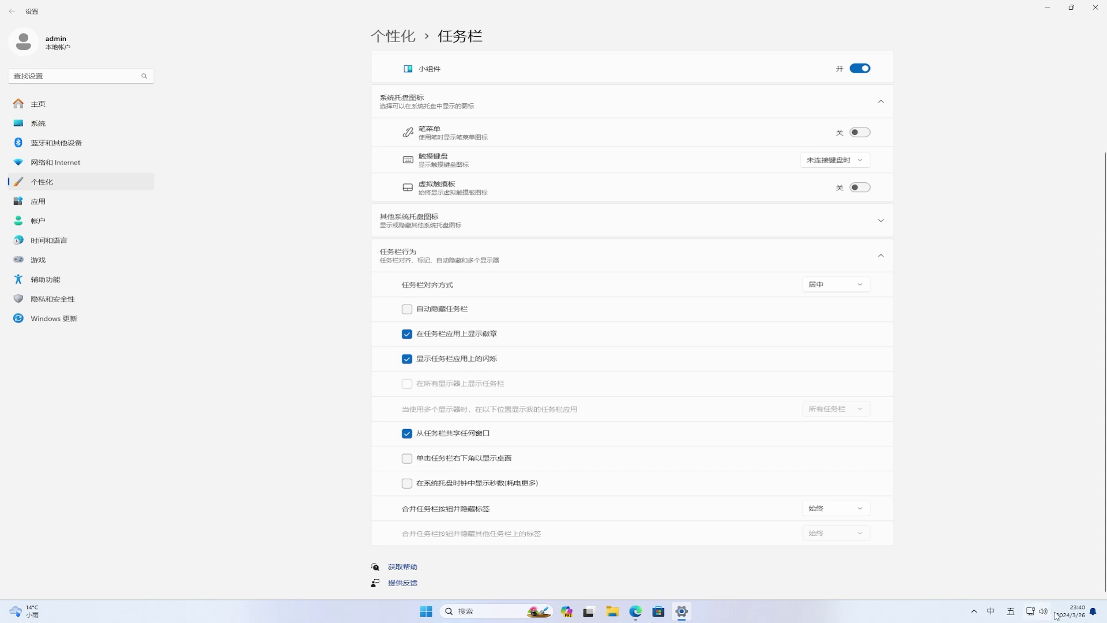
pyautogui.click(1104, 616)
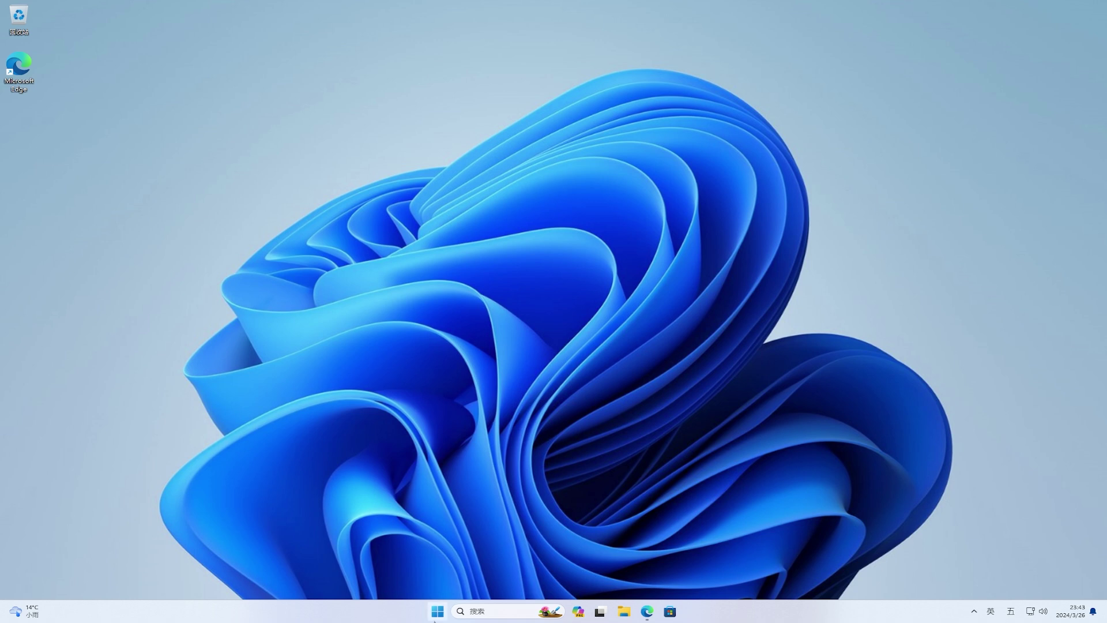
# - Turn on 语音访问 in the 辅助功能 speech settings, continue in US English and download its language model
pyautogui.click(437, 614)
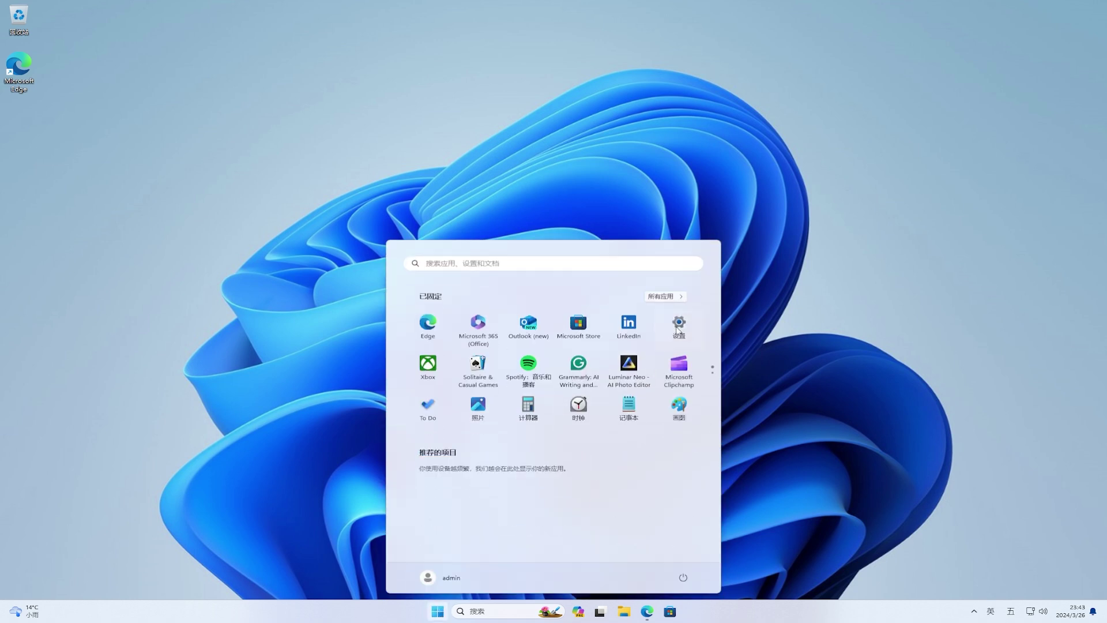
pyautogui.click(678, 326)
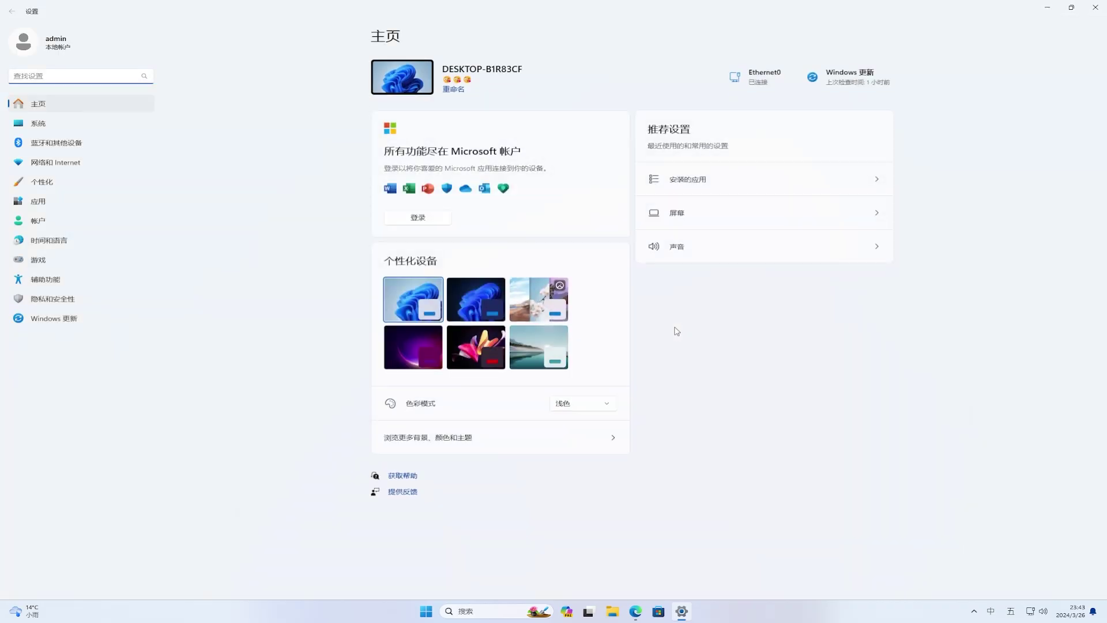
pyautogui.click(62, 281)
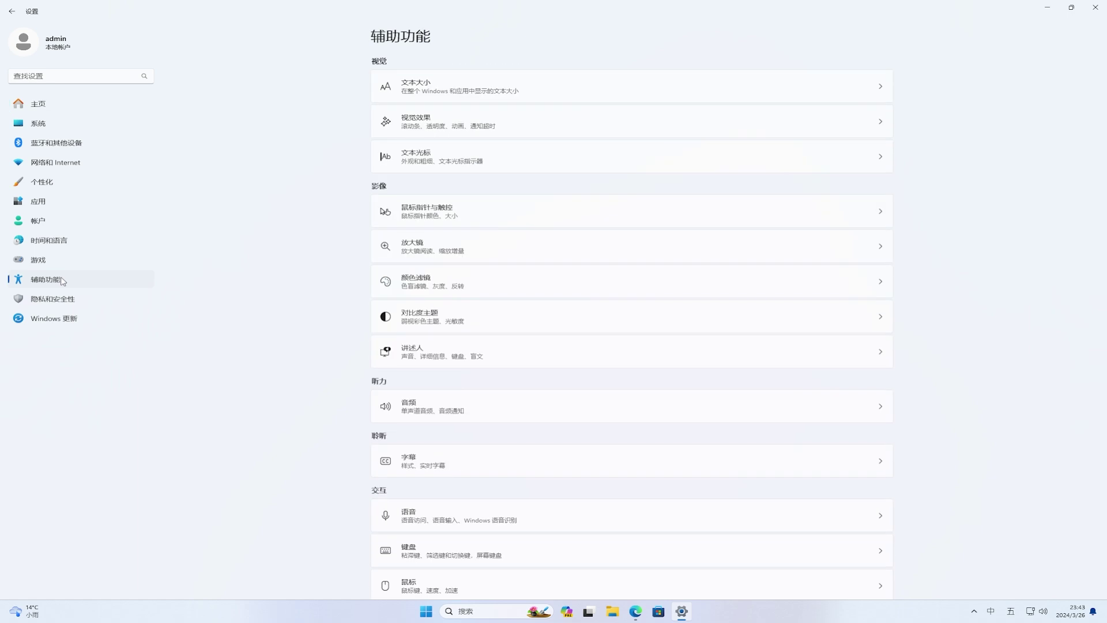
pyautogui.click(596, 512)
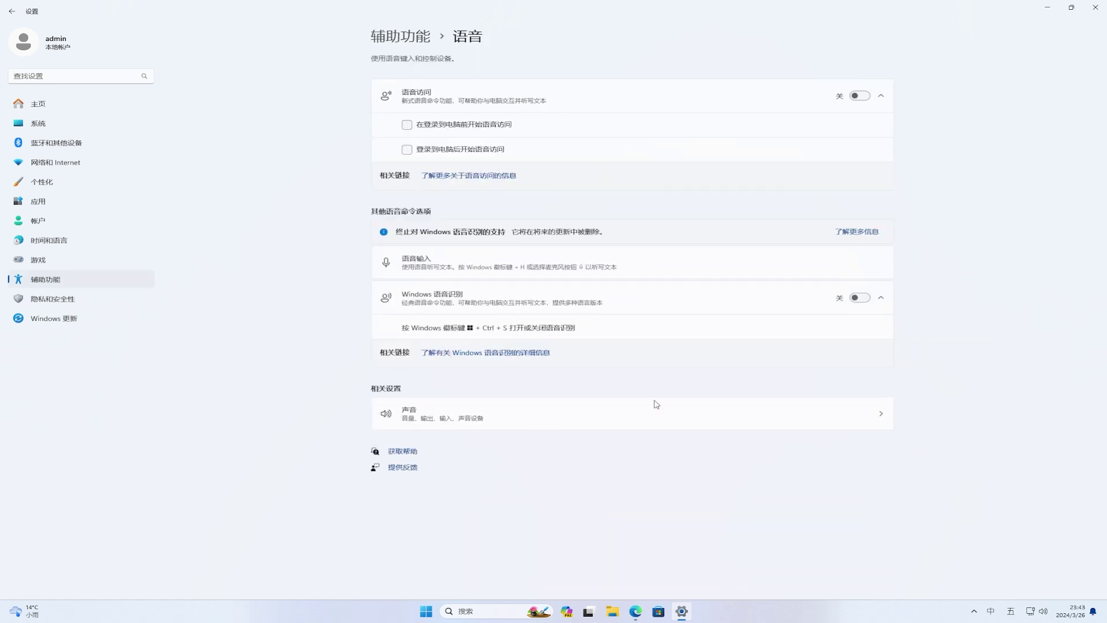
pyautogui.click(860, 96)
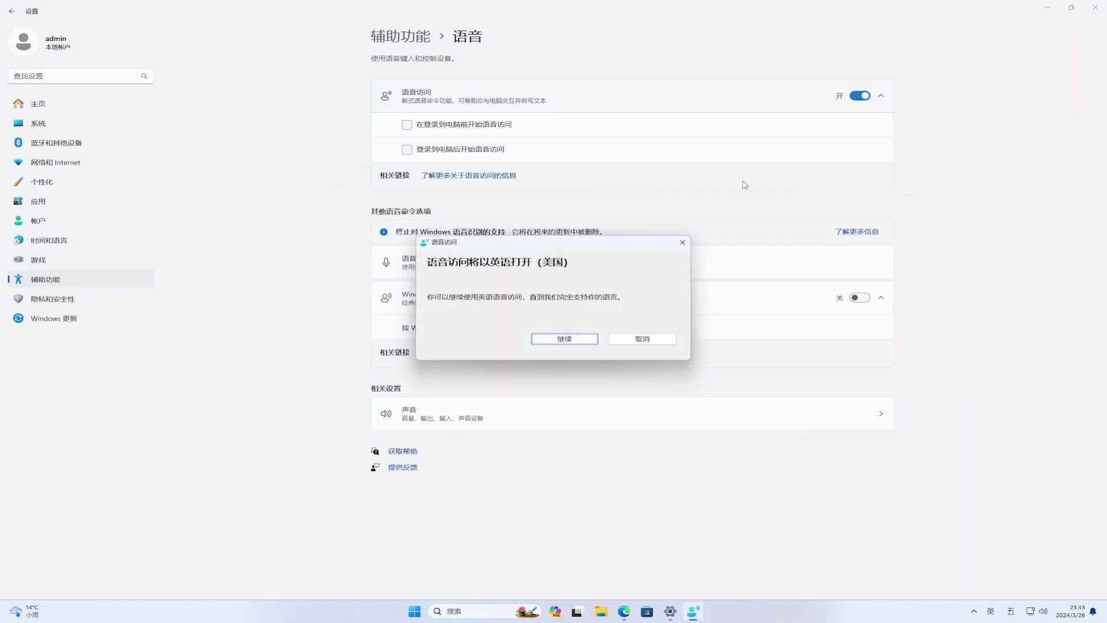
pyautogui.click(565, 340)
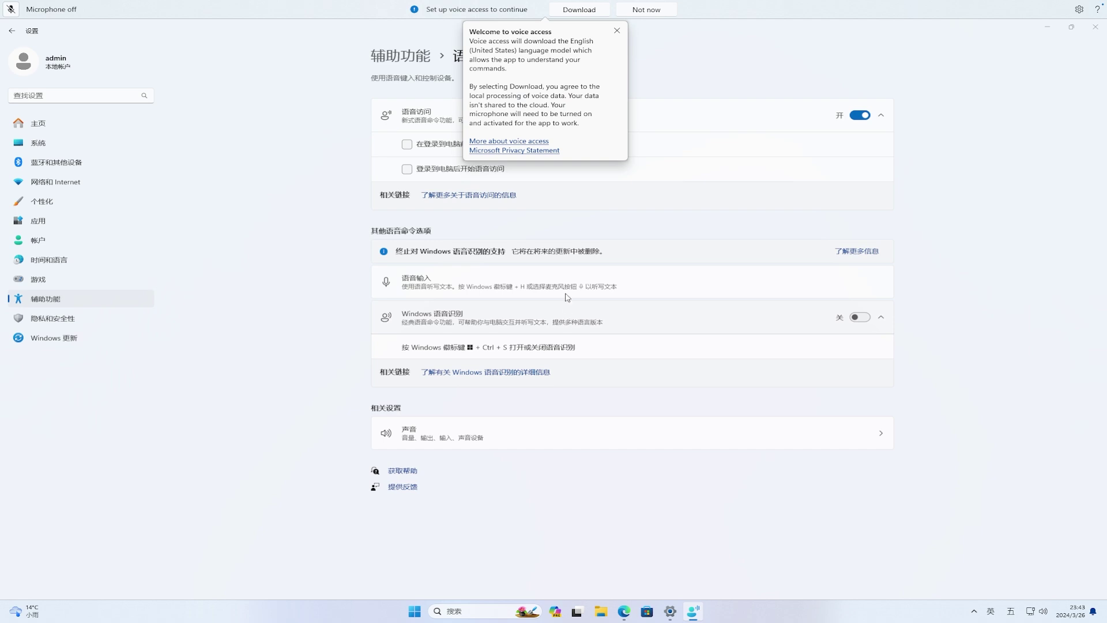
pyautogui.click(596, 10)
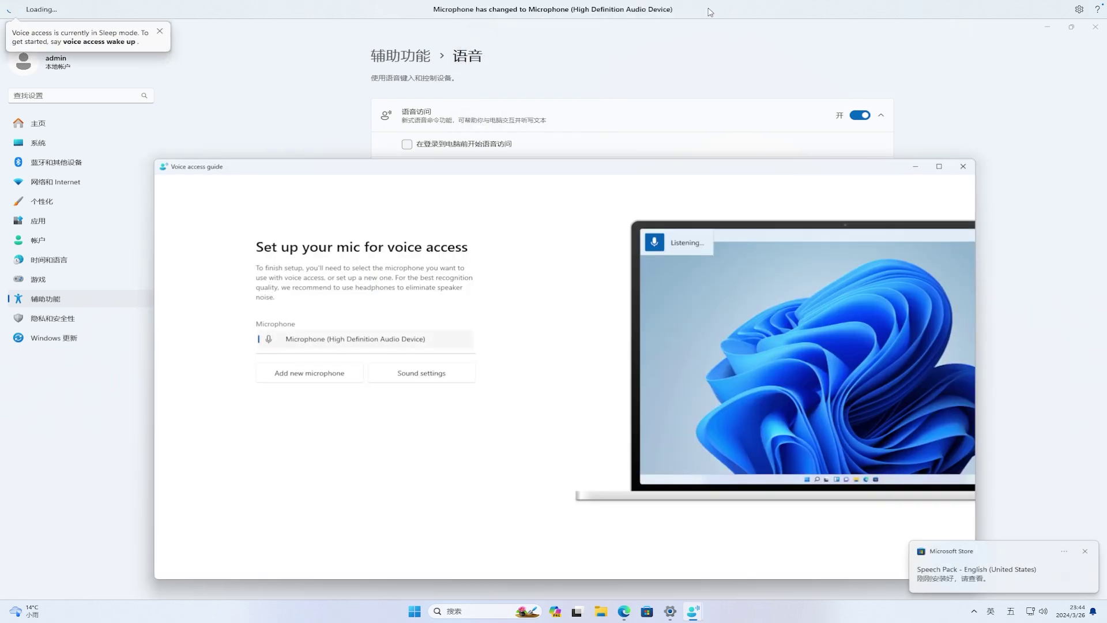
# - Bring up the language options in the voice access settings and close the Settings window
pyautogui.click(1078, 9)
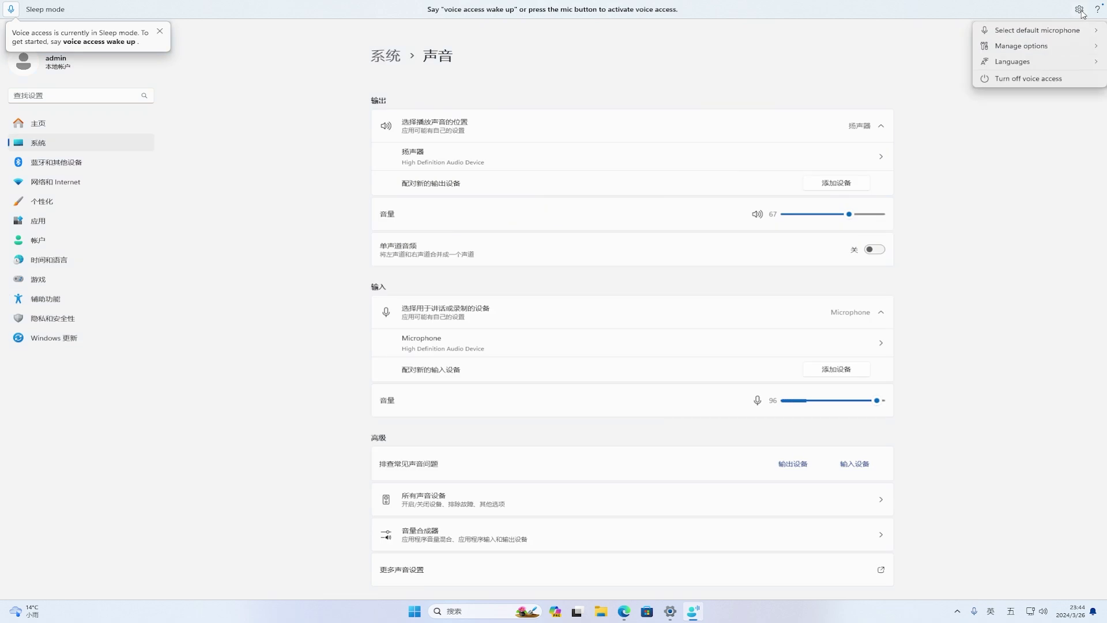
pyautogui.moveTo(1057, 63)
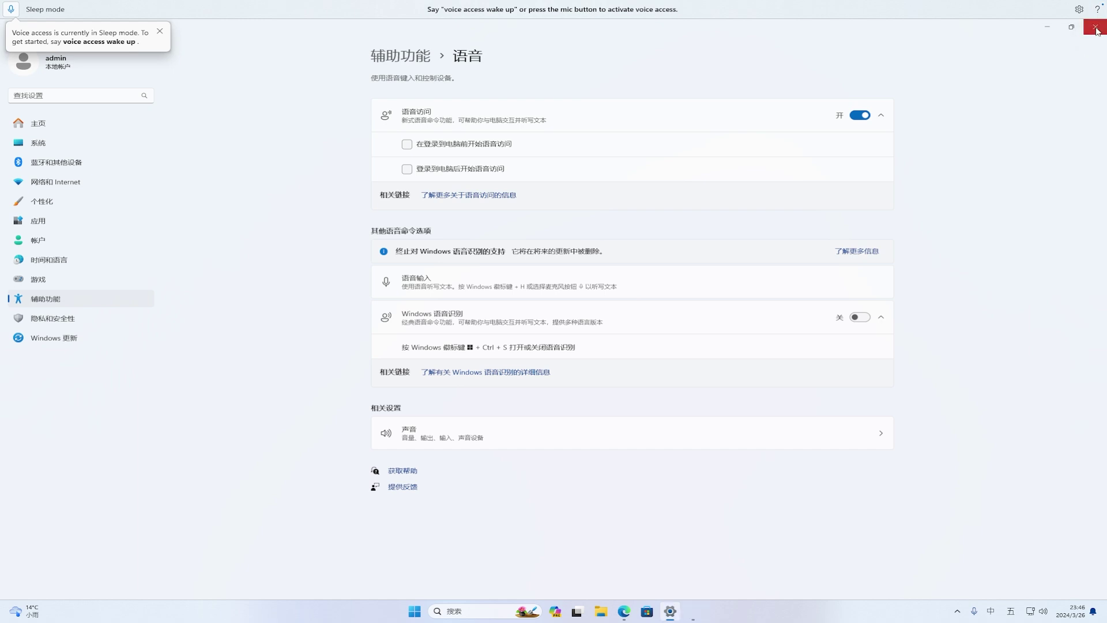
pyautogui.click(1096, 30)
# - Open the full list of voice access commands from its help options and maximize that window
pyautogui.click(1098, 9)
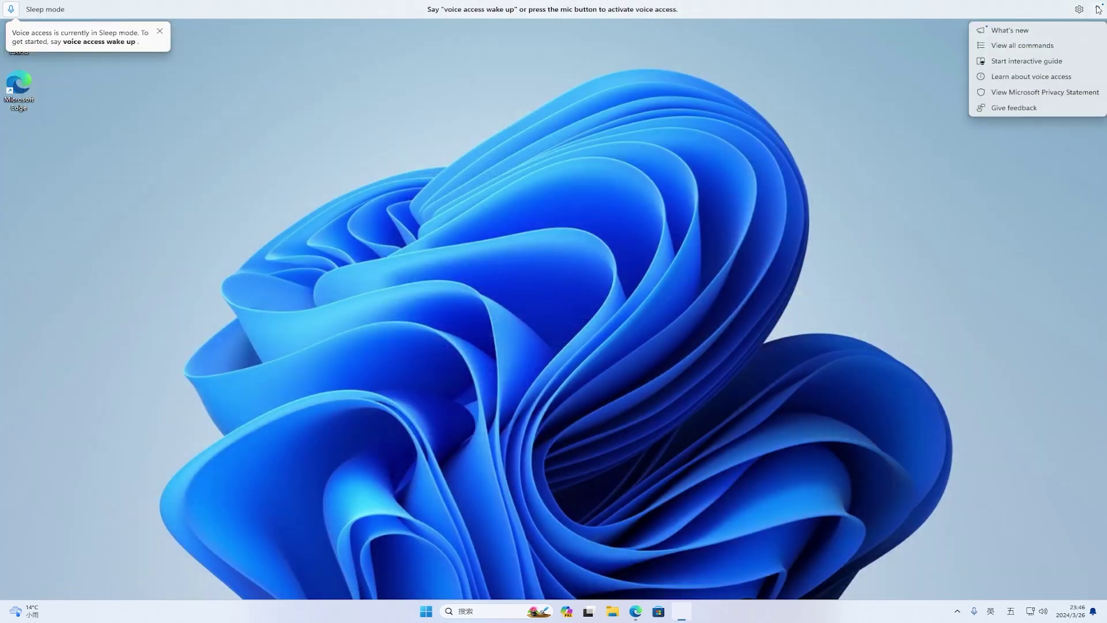
pyautogui.click(1030, 46)
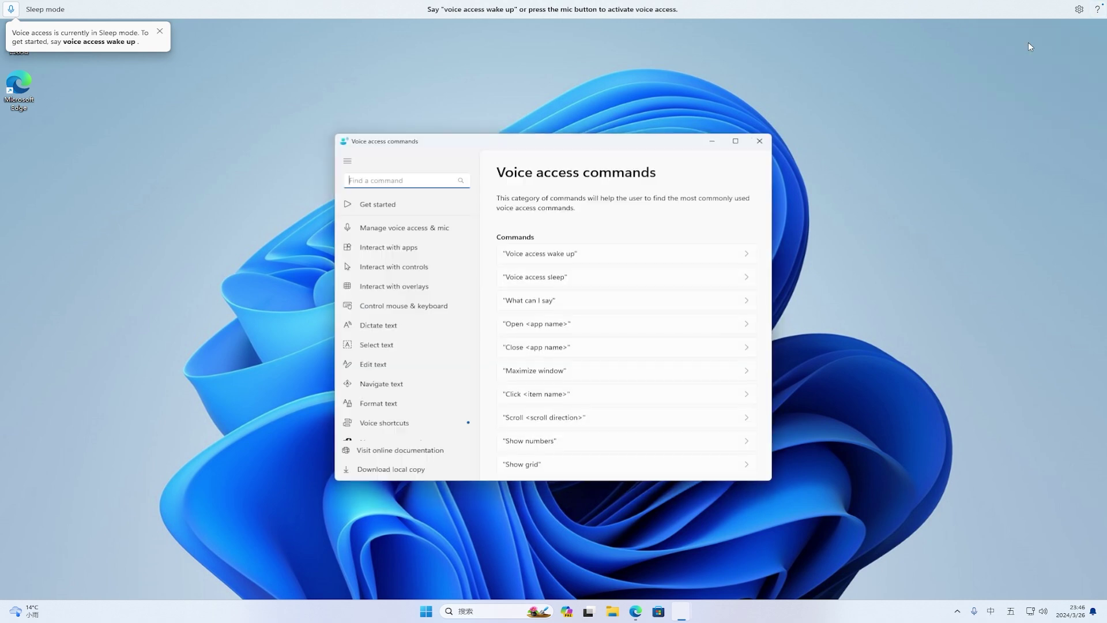
pyautogui.moveTo(684, 147); pyautogui.dragTo(606, 85)
pyautogui.click(658, 82)
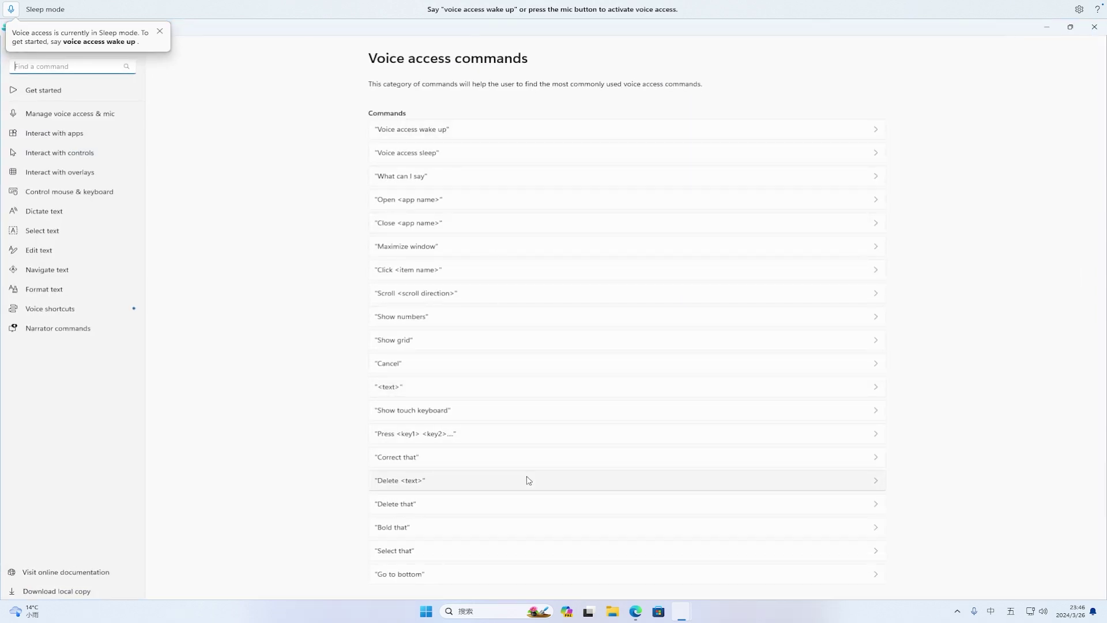
# - Browse the voice command categories for microphone, apps, controls, overlays and text editing, and open the Voice shortcuts page
pyautogui.click(80, 114)
pyautogui.click(79, 136)
pyautogui.click(76, 154)
pyautogui.click(75, 172)
pyautogui.click(55, 252)
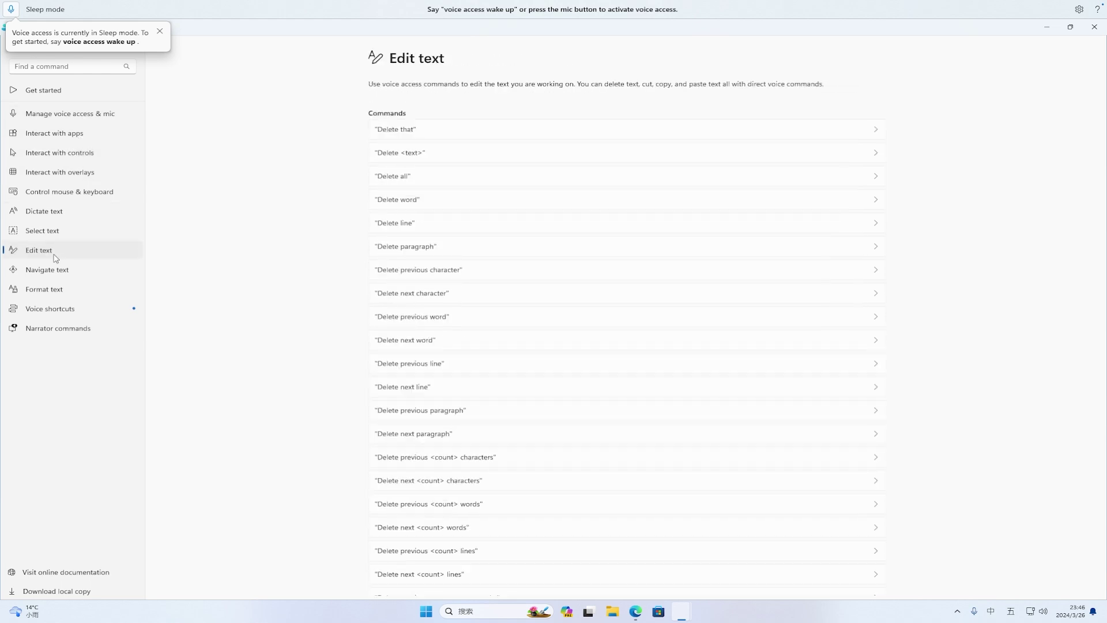
pyautogui.click(64, 312)
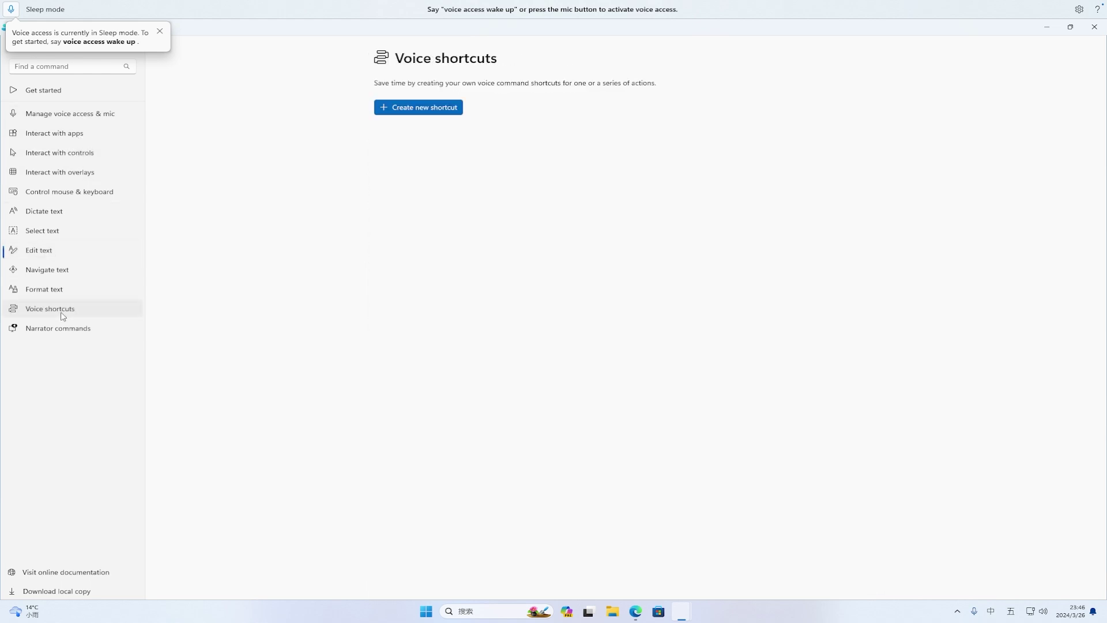
# - Start a new voice shortcut triggered by the phrase "Hello Girl"
pyautogui.click(420, 110)
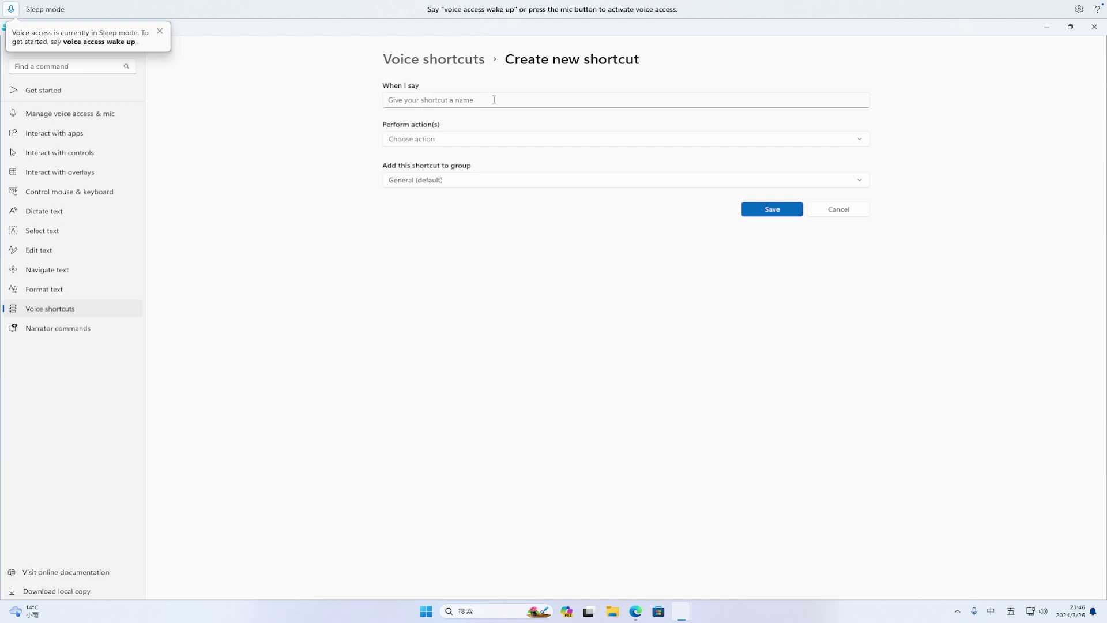
pyautogui.click(582, 103)
pyautogui.write('Hell')
pyautogui.press('shift')
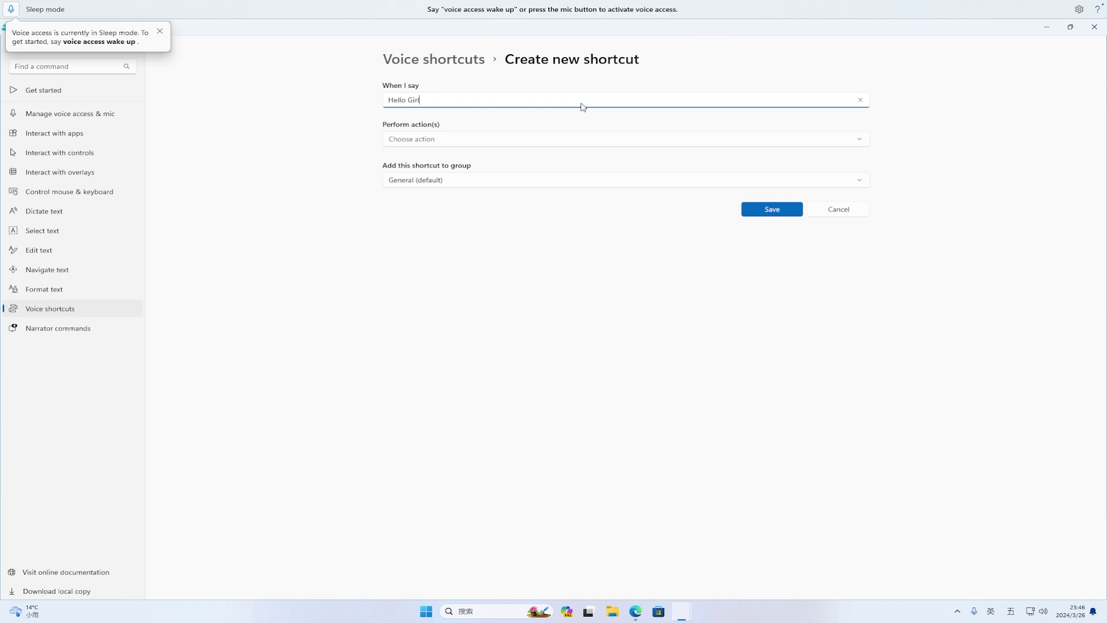
# - Set the shortcut's action to Open file with 24H2.png from the Pictures folder and apply it
pyautogui.click(591, 143)
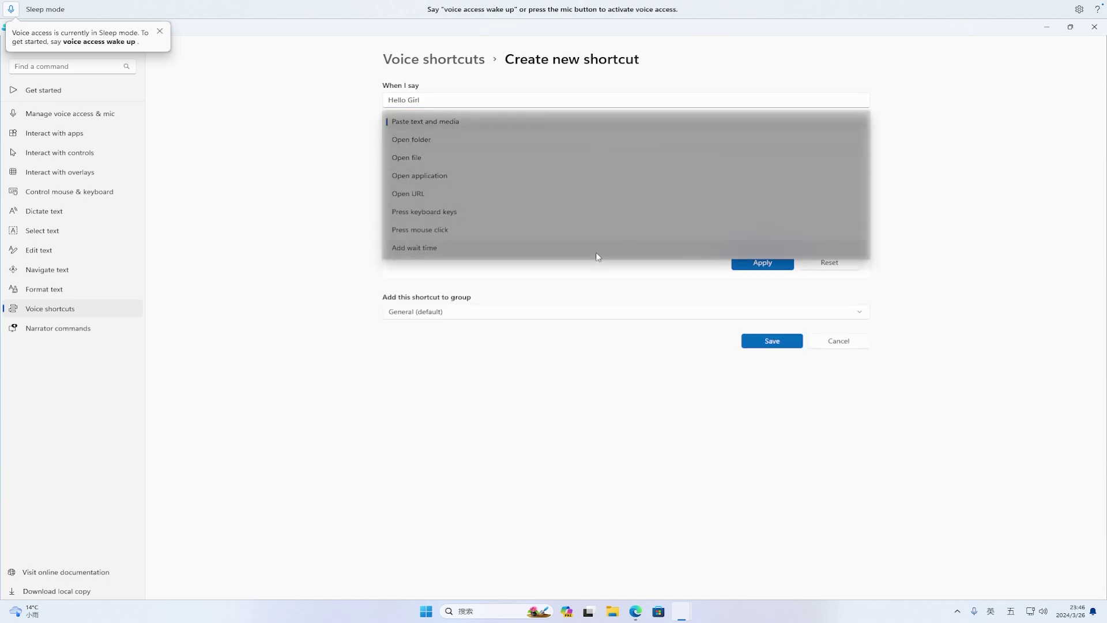
pyautogui.click(574, 165)
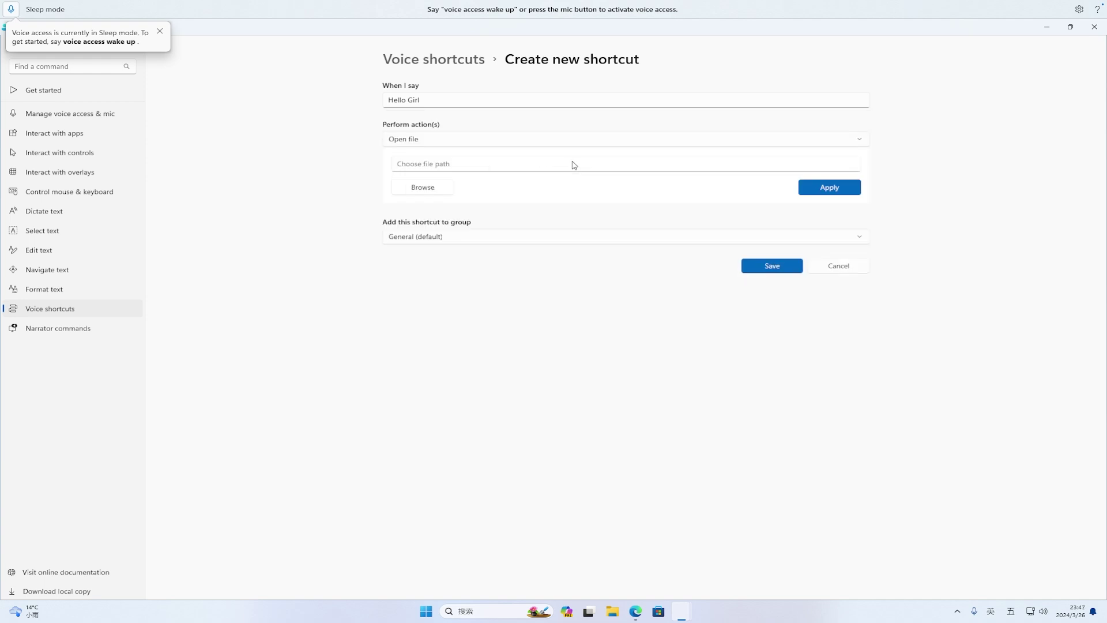
pyautogui.click(438, 187)
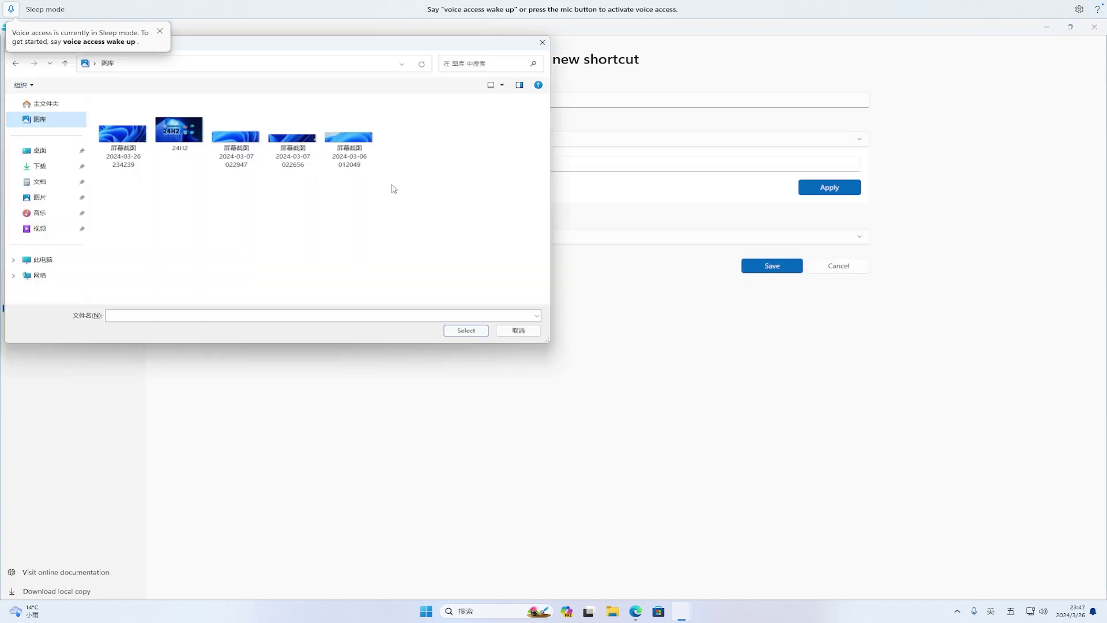
pyautogui.click(179, 131)
pyautogui.click(456, 329)
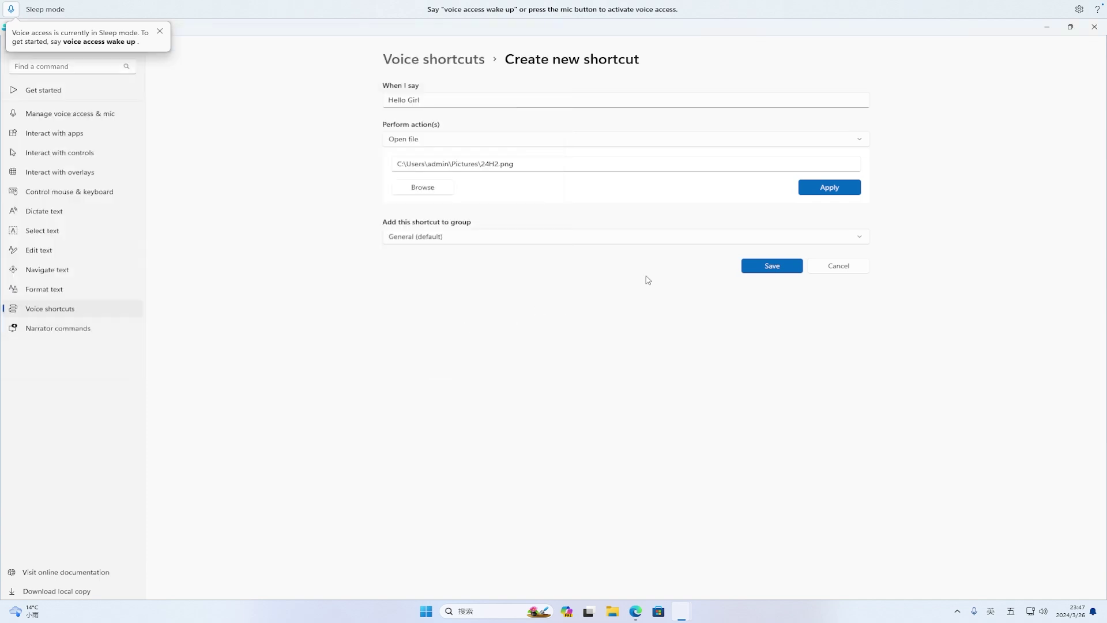
pyautogui.click(827, 187)
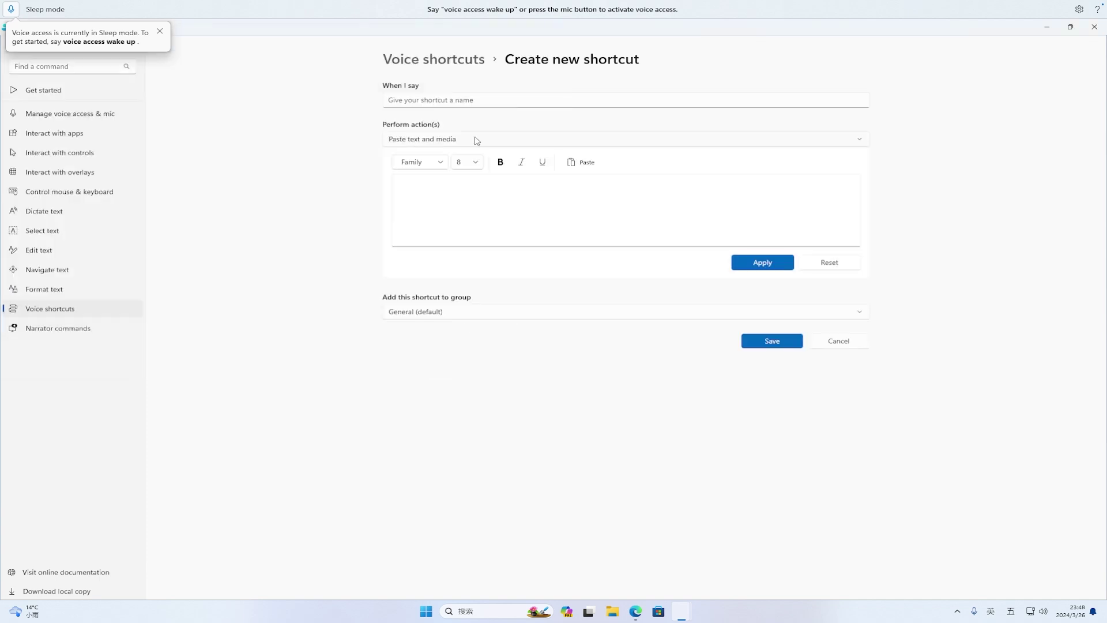
pyautogui.click(475, 140)
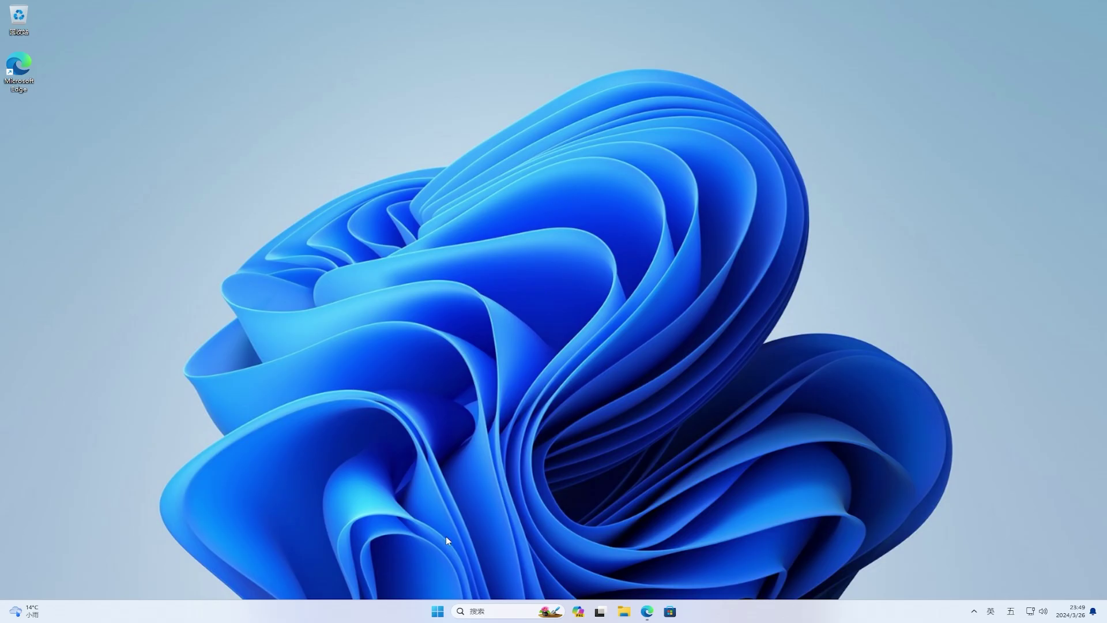
# - Switch to 记事本 and move its window towards the middle of the desktop
pyautogui.click(437, 610)
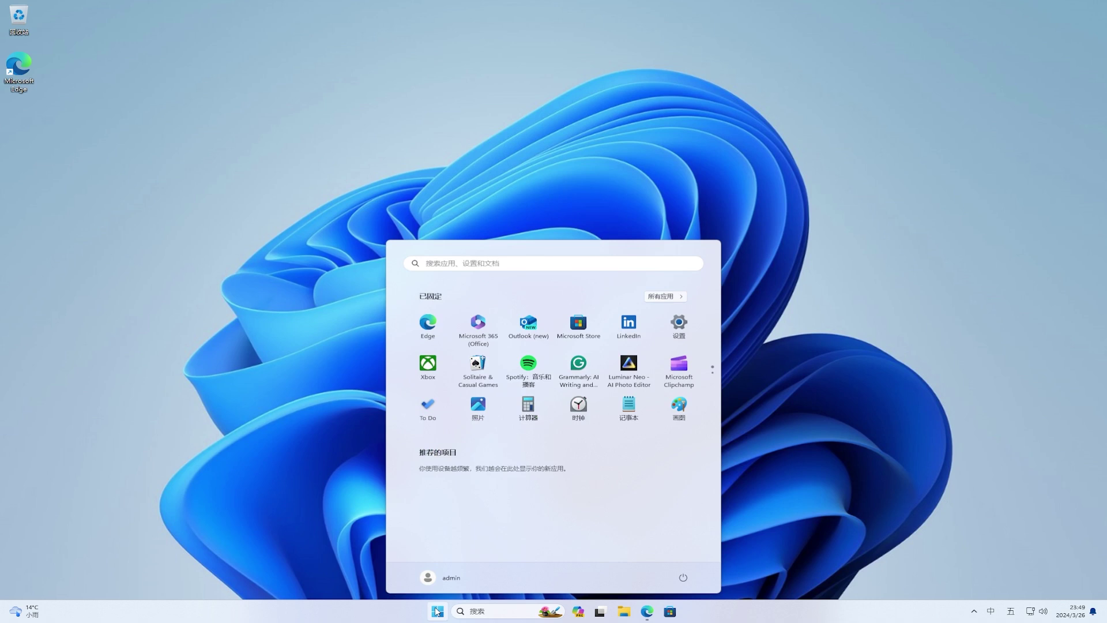
pyautogui.click(631, 405)
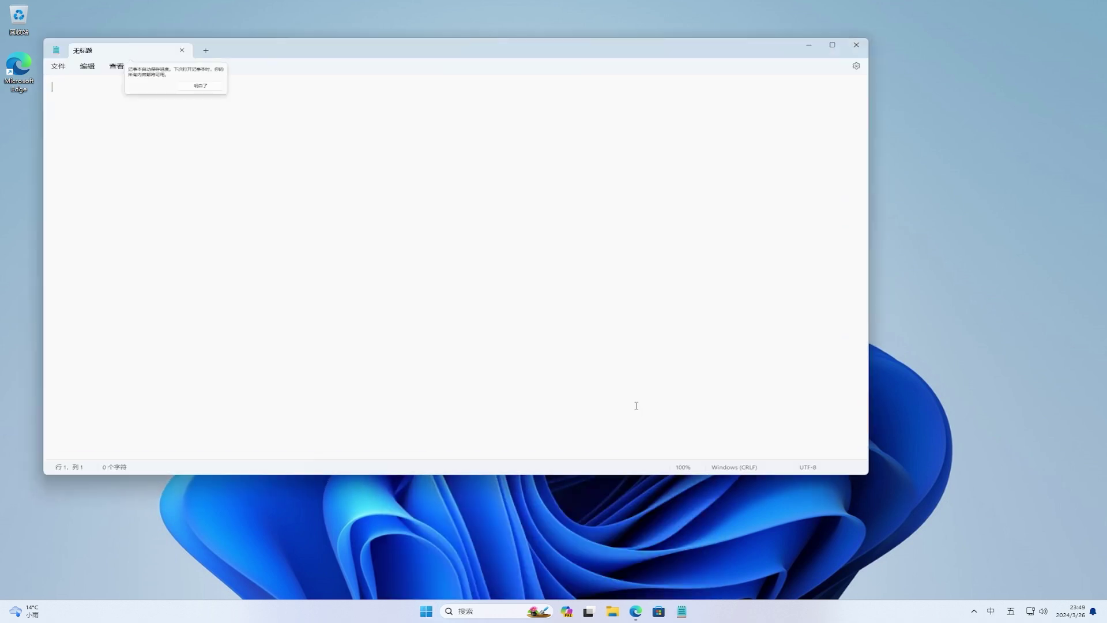
pyautogui.moveTo(533, 50); pyautogui.dragTo(660, 136)
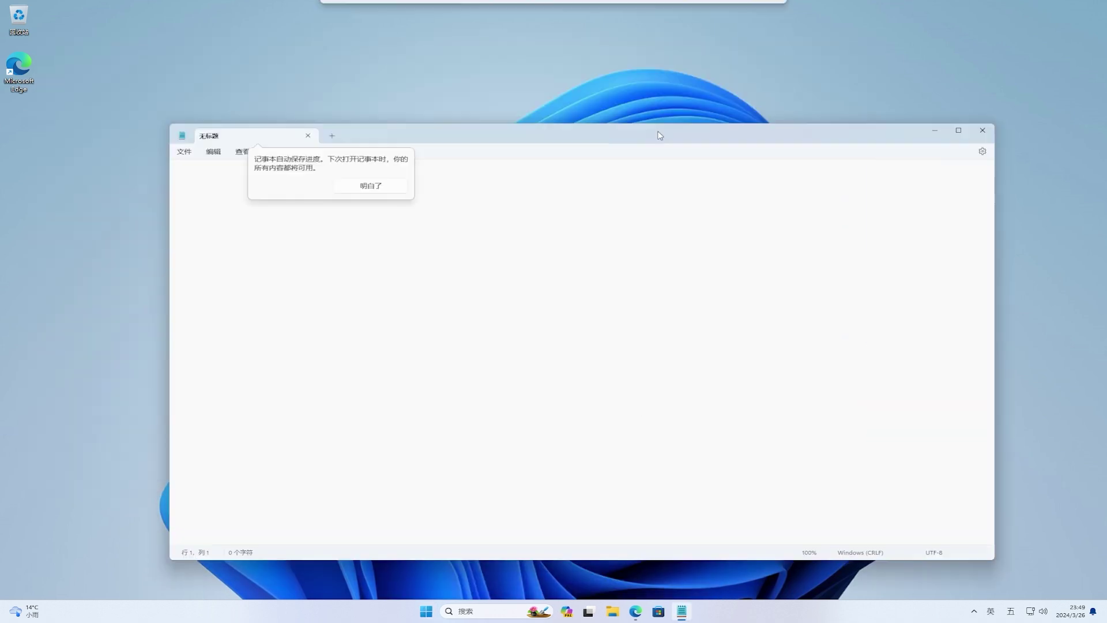
# - Write the lines "这只是一个测试..." and "一个字数统计的测试..." in the empty note, and close the window
pyautogui.click(590, 235)
pyautogui.write('这只是一个测试')
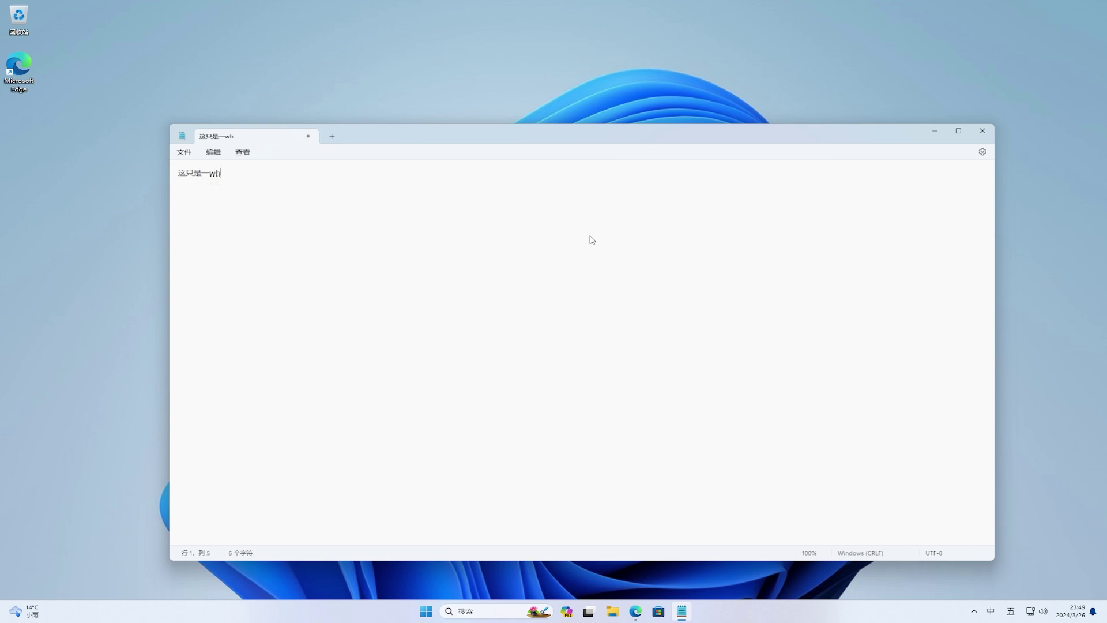
pyautogui.press('shift')
pyautogui.write('...')
pyautogui.press('Return')
pyautogui.press('shift')
pyautogui.write('ggwhpbov xyyf r imya')
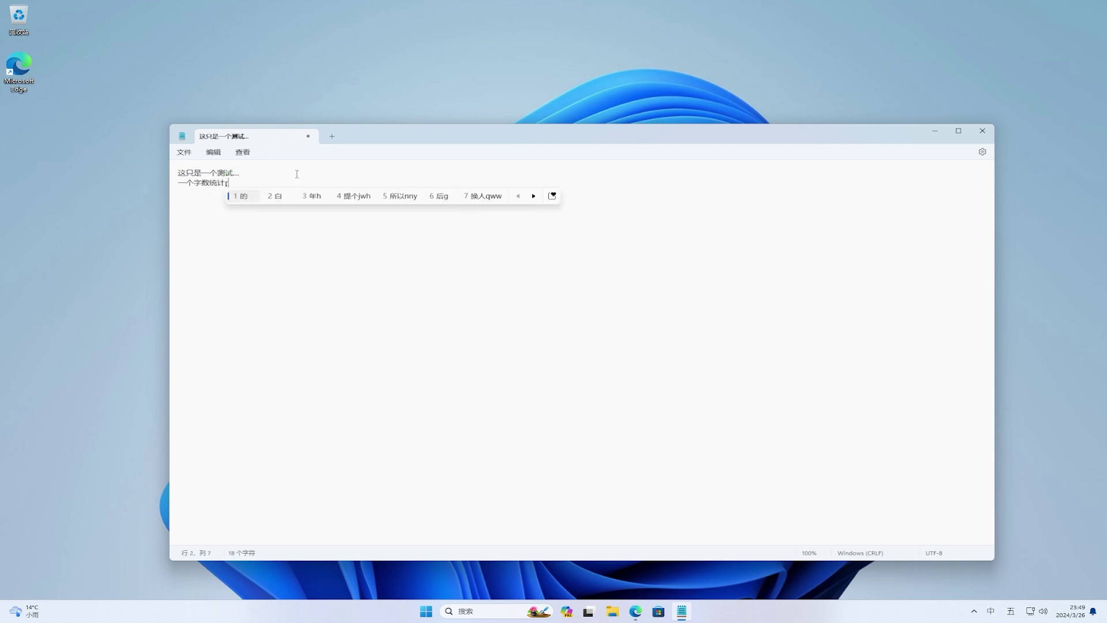
pyautogui.press('shift')
pyautogui.write('...')
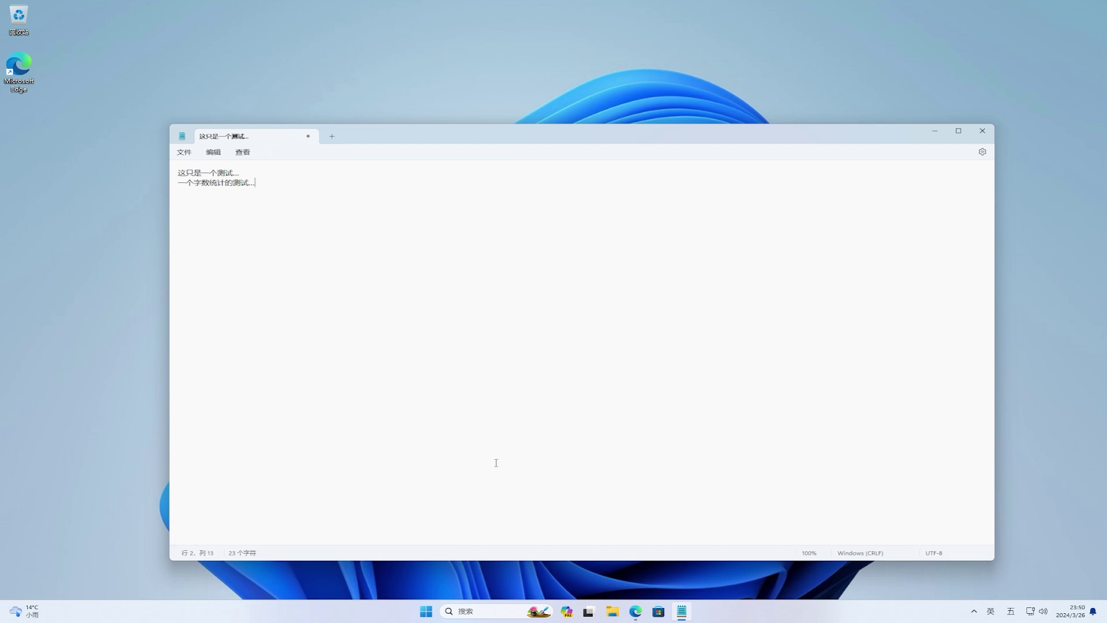
pyautogui.click(982, 131)
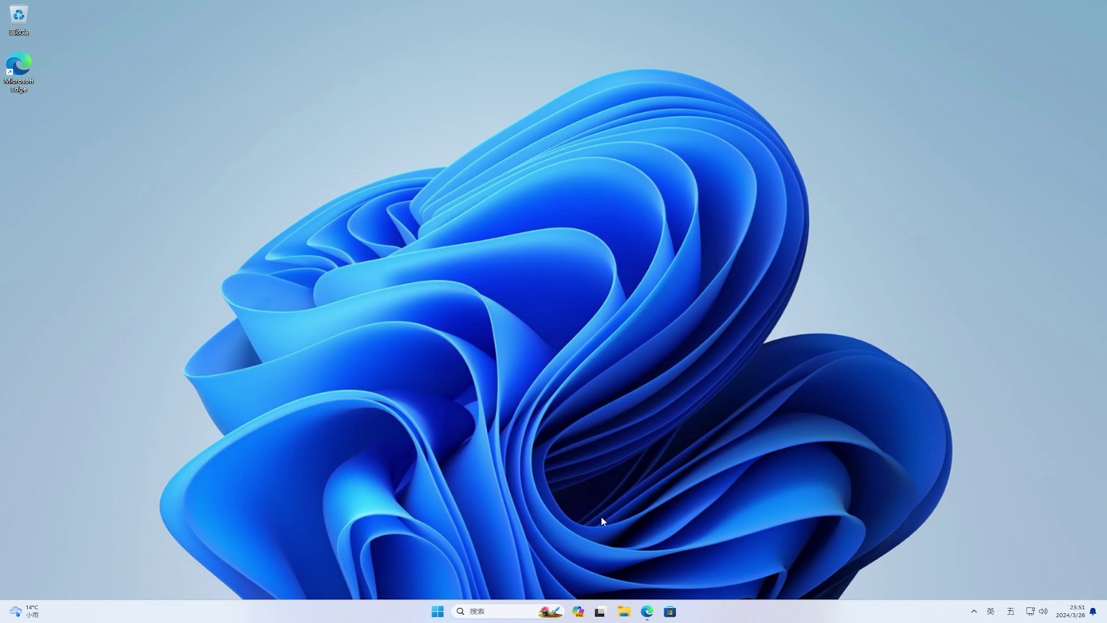
# - Open the 图片 folder in File Explorer and bring up the context options for the 24H2 image
pyautogui.click(622, 611)
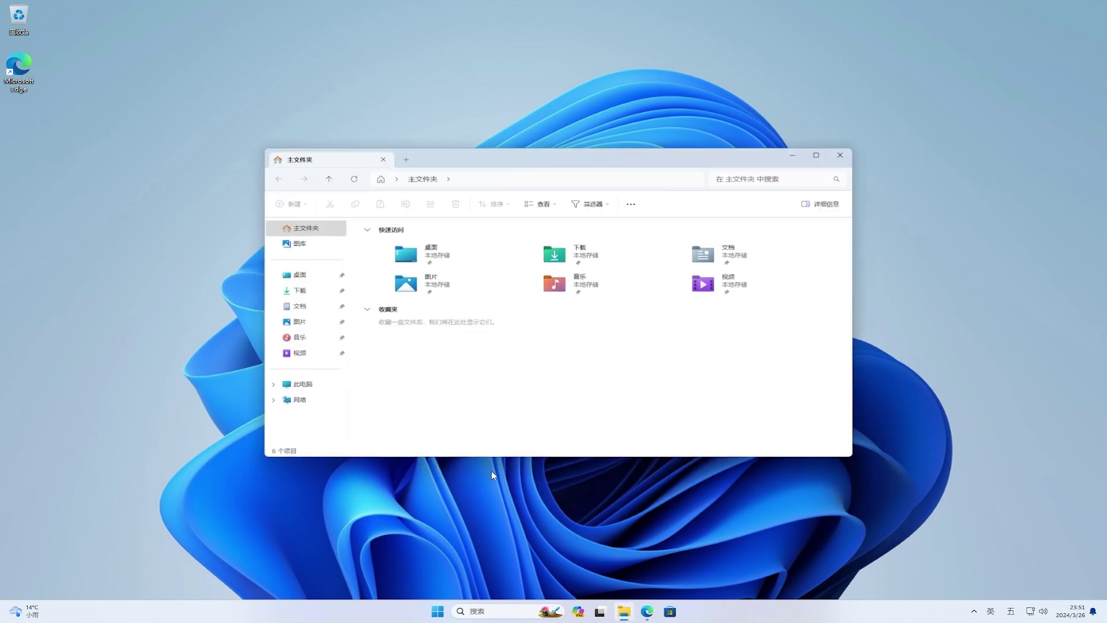
pyautogui.click(300, 322)
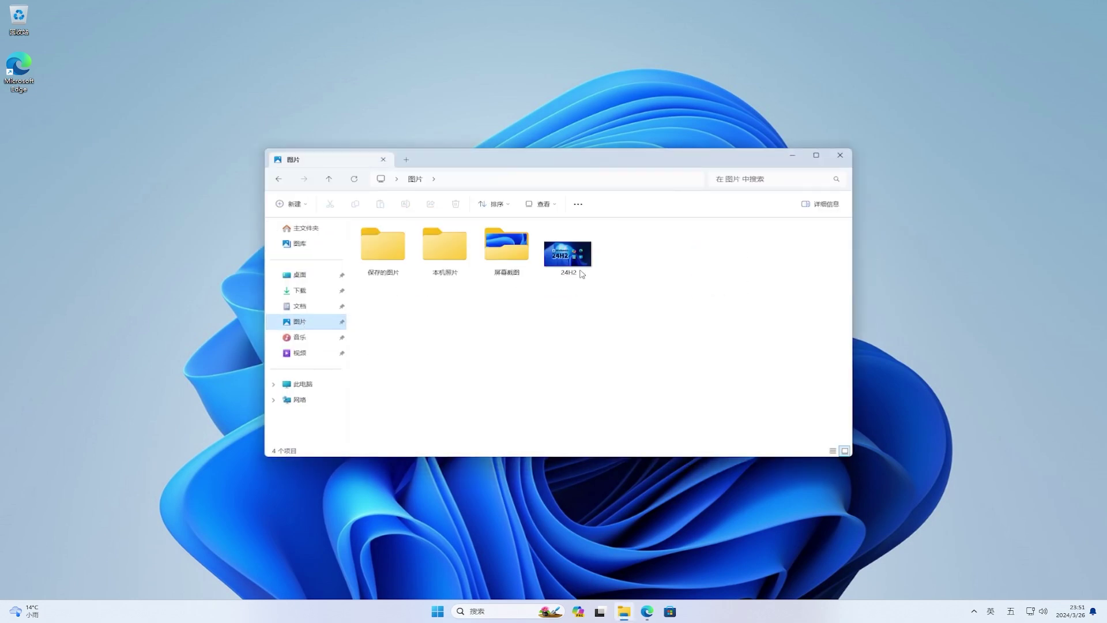
pyautogui.rightClick(551, 249)
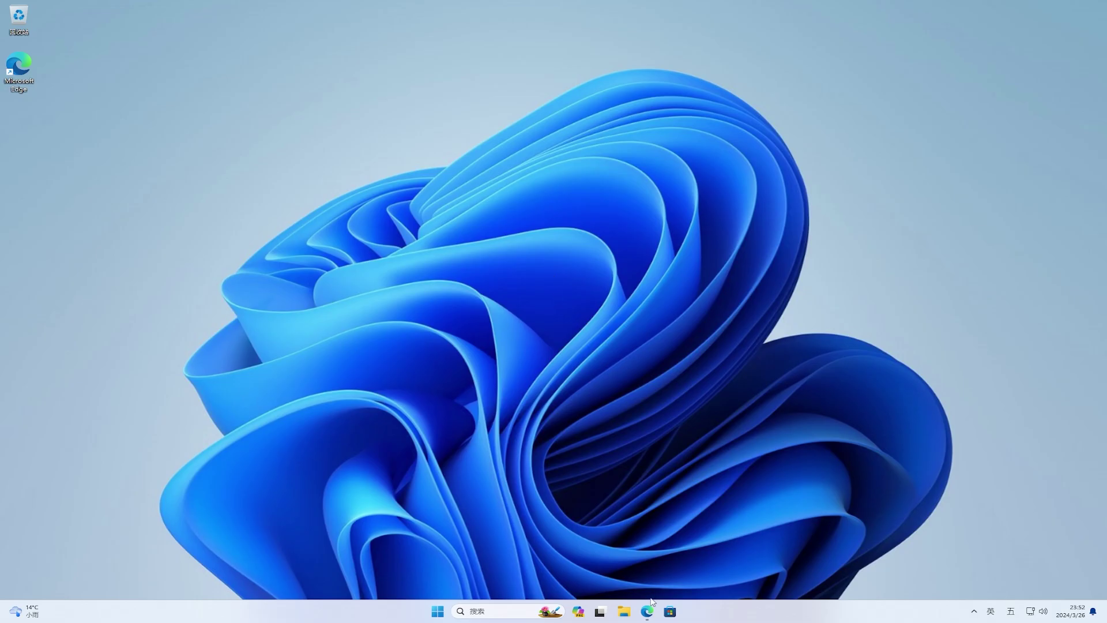
# - Get the app updates from the library of Microsoft Store, check for updates once more and close the Store
pyautogui.click(669, 611)
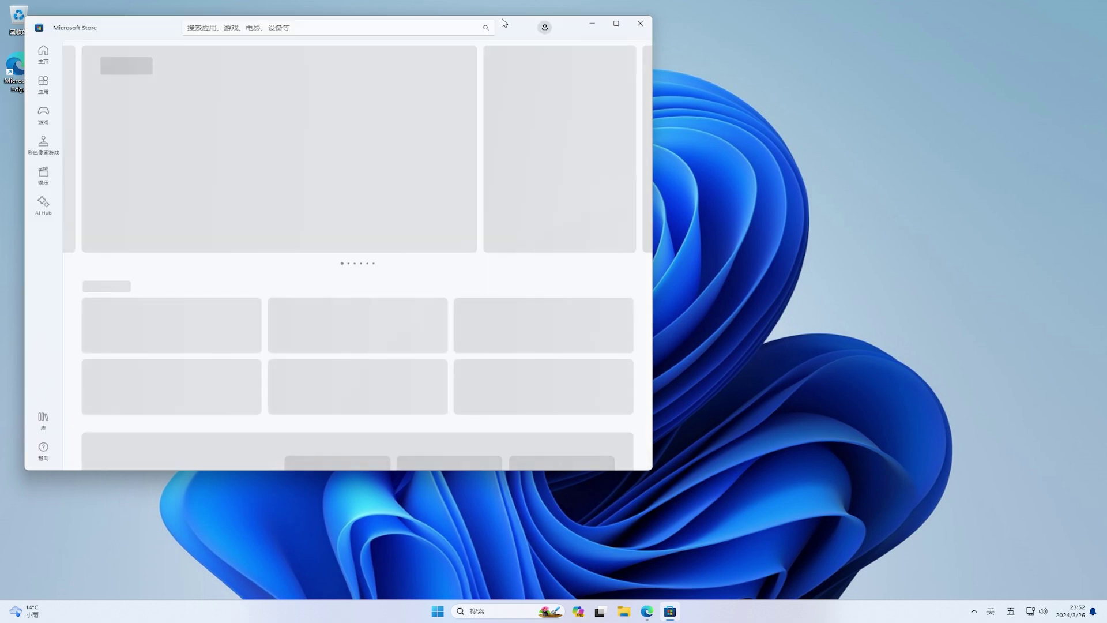
pyautogui.moveTo(503, 23); pyautogui.dragTo(710, 55)
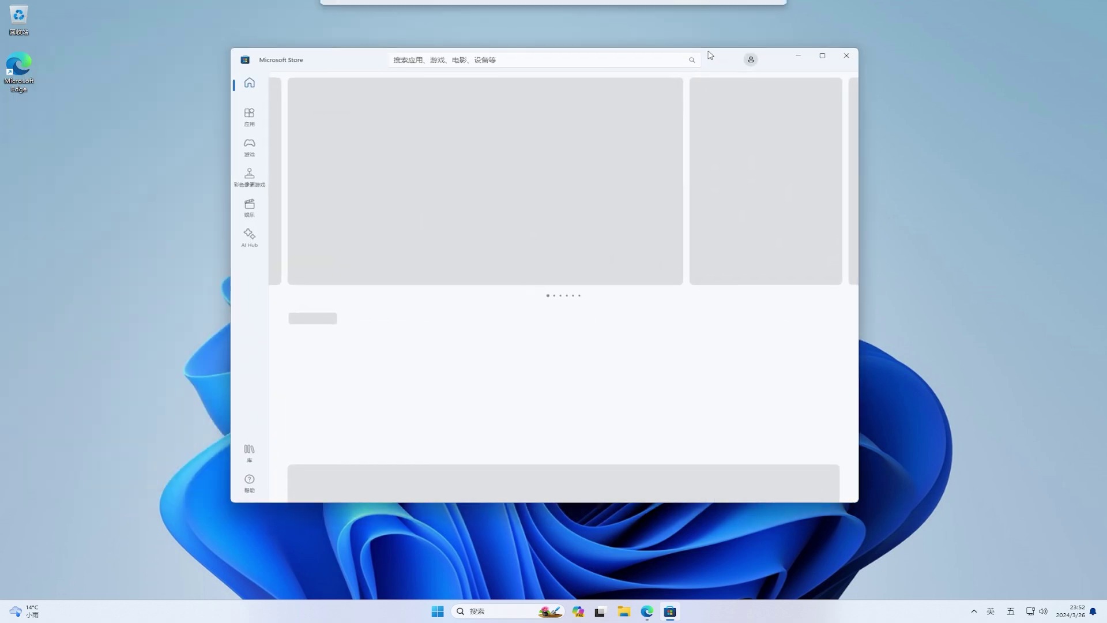
pyautogui.click(250, 453)
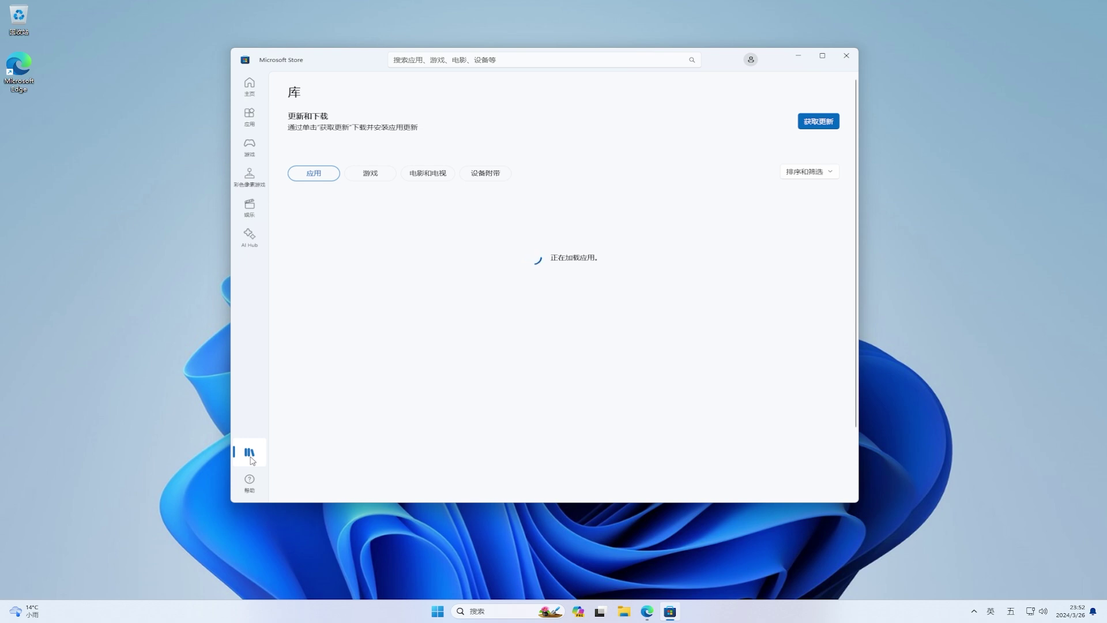
pyautogui.click(812, 120)
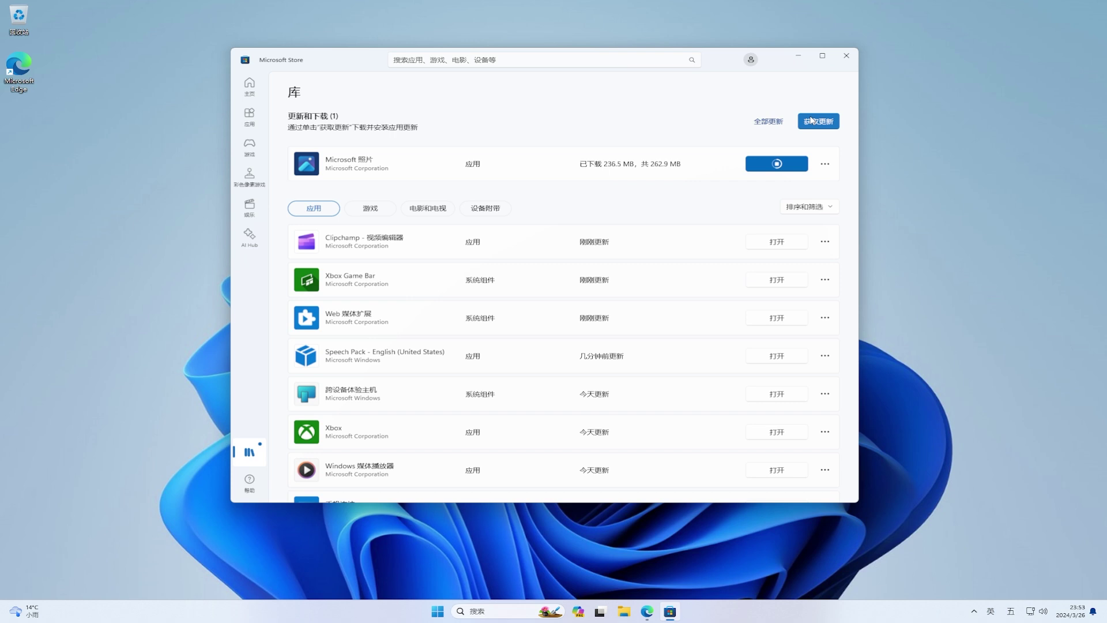
pyautogui.click(812, 120)
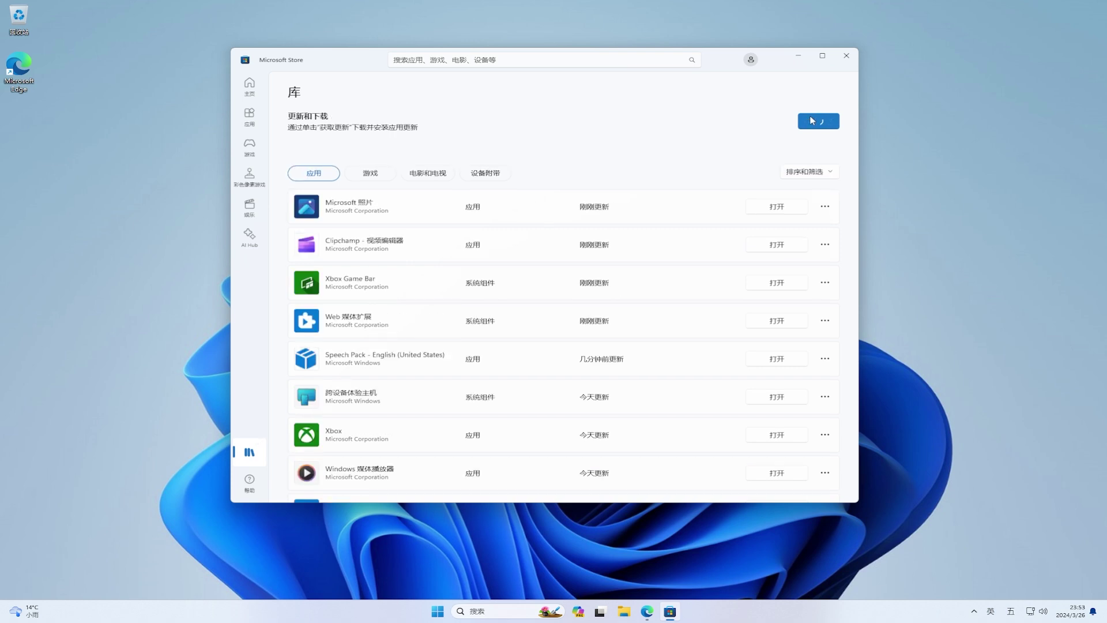
pyautogui.click(847, 56)
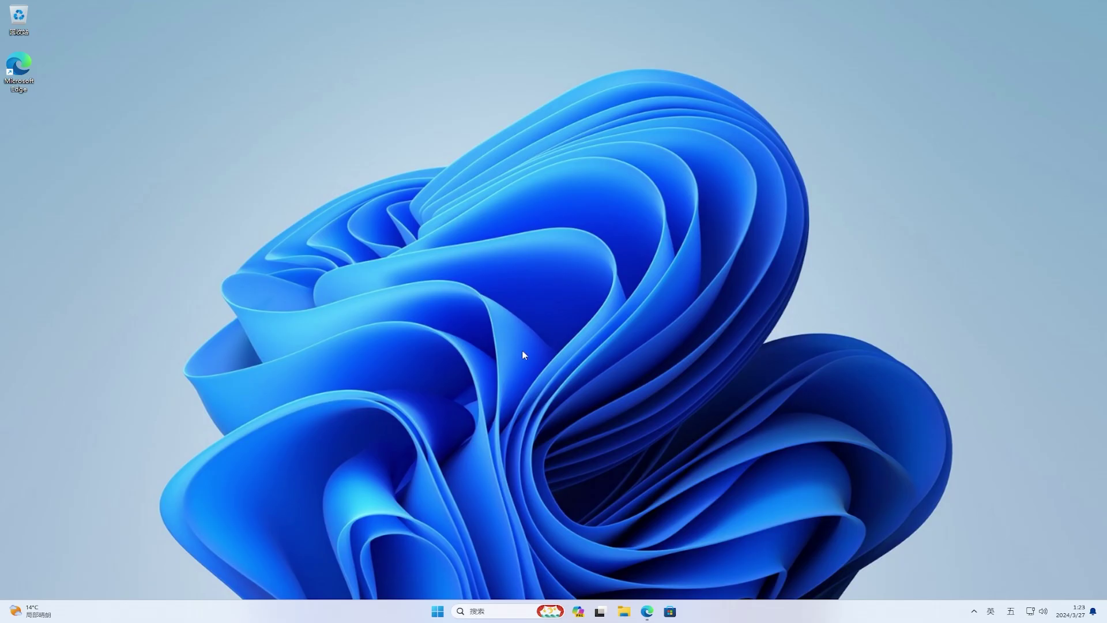
# - Open the 24H2 picture in 画图 and zoom the canvas out to 38%
pyautogui.click(436, 615)
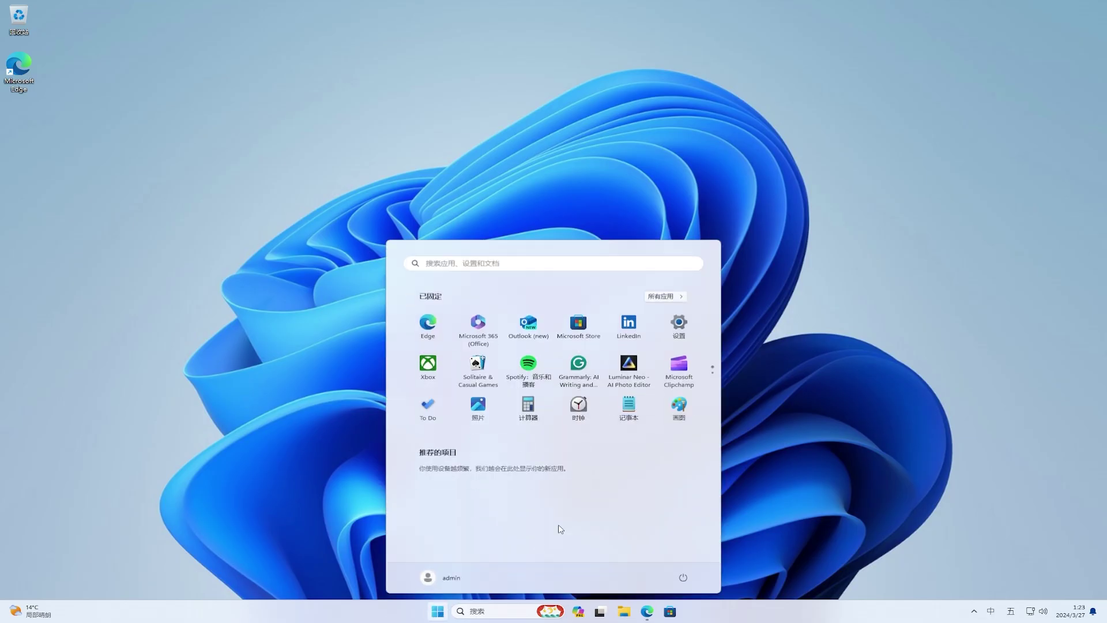
pyautogui.click(675, 410)
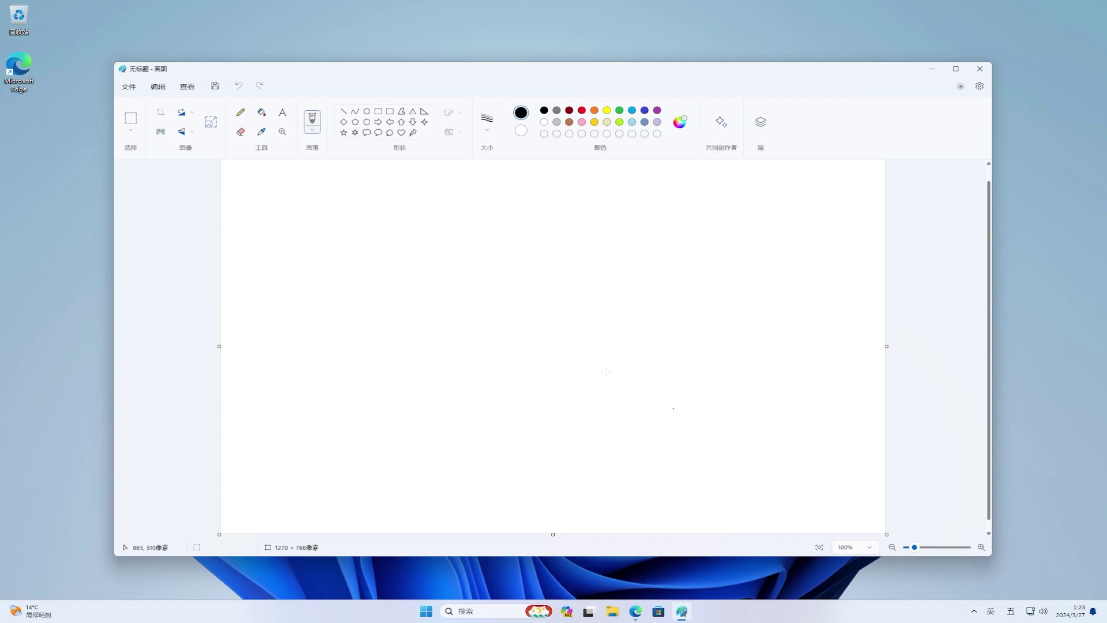
pyautogui.click(128, 87)
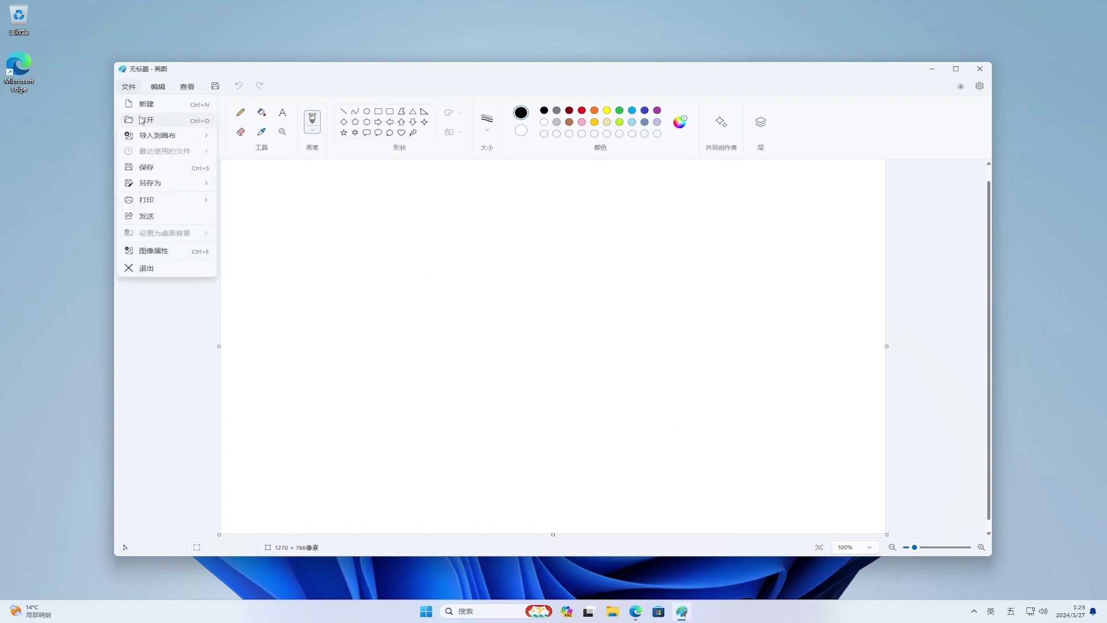
pyautogui.click(141, 120)
pyautogui.click(465, 174)
pyautogui.click(579, 373)
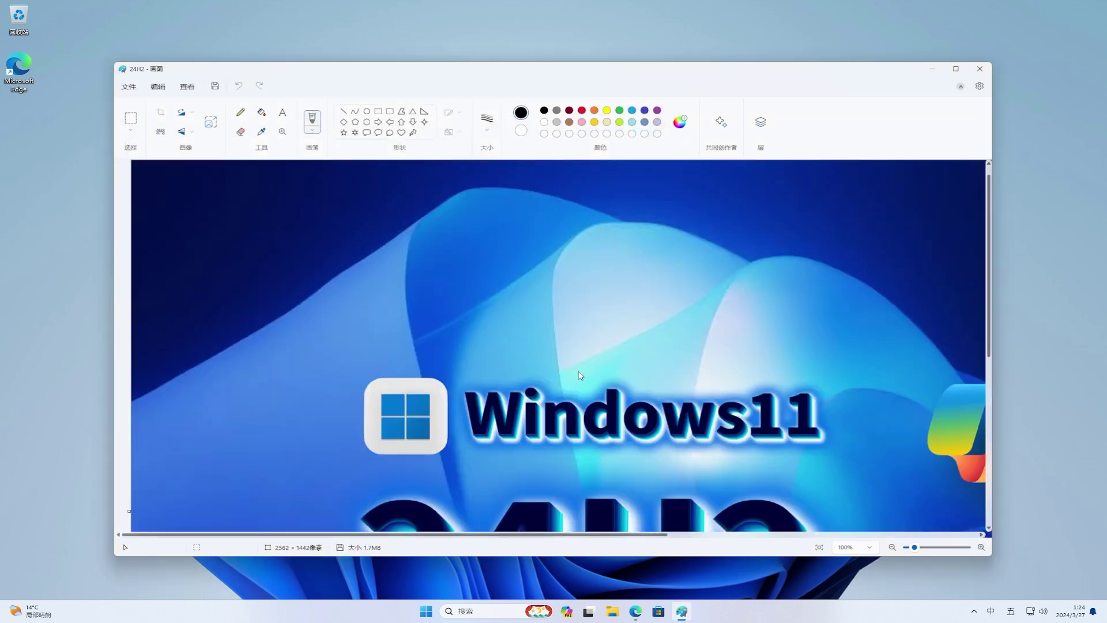
pyautogui.moveTo(914, 547); pyautogui.dragTo(910, 553)
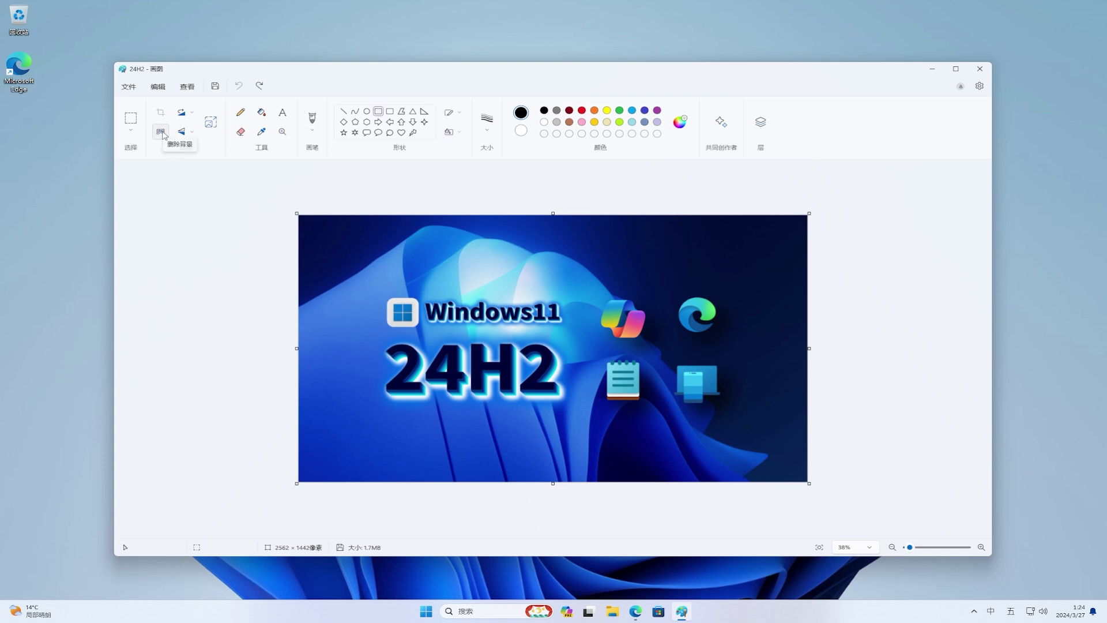
# - Add a new layer placed beneath the image layer and open the 共同创作者 pane
pyautogui.click(762, 122)
pyautogui.click(957, 177)
pyautogui.moveTo(959, 220); pyautogui.dragTo(958, 298)
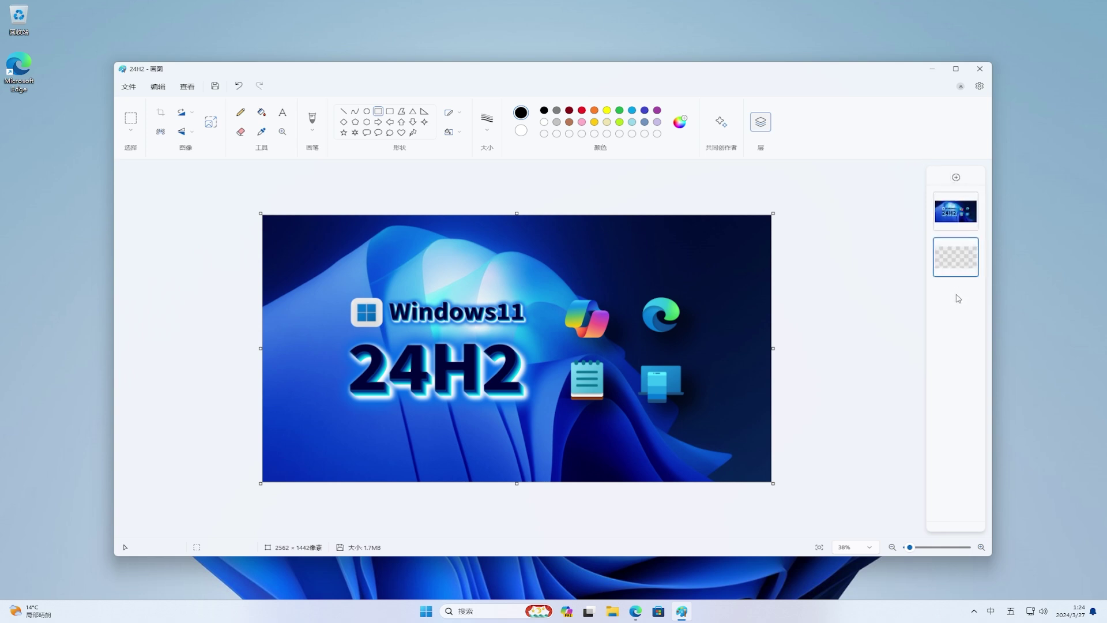
pyautogui.click(721, 126)
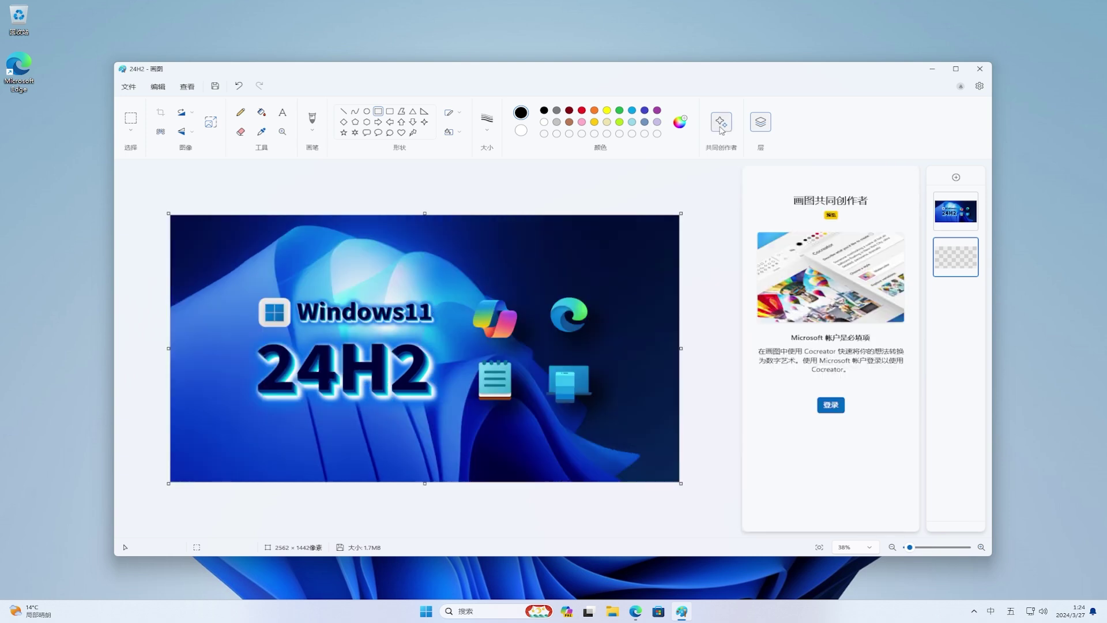